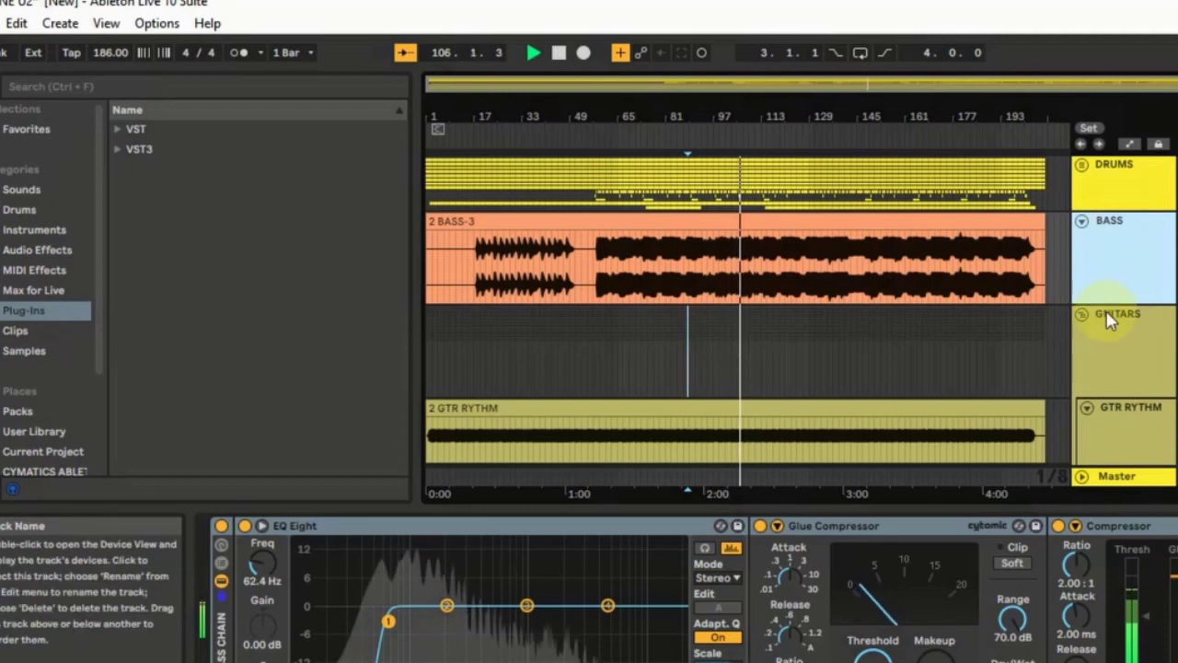
# Look through the guitar, organ and string tracks below the BASS track in the arrangement.
pyautogui.scroll(-4, 1110, 317)
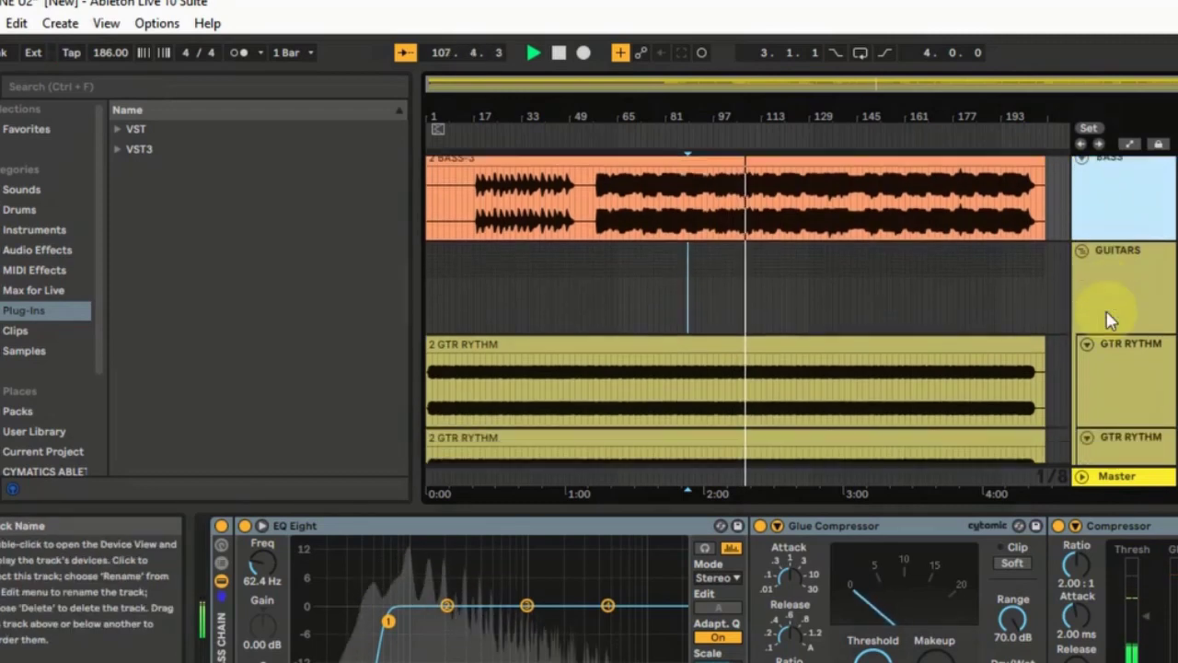
pyautogui.scroll(-6, 1109, 318)
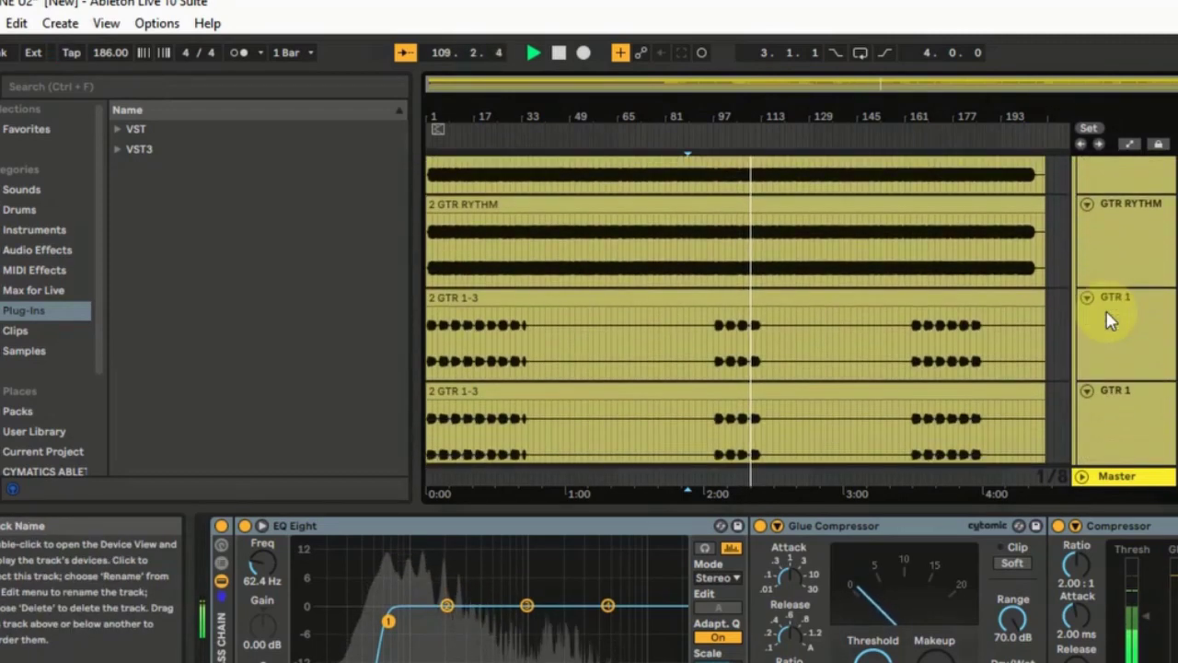
pyautogui.scroll(-6, 1109, 318)
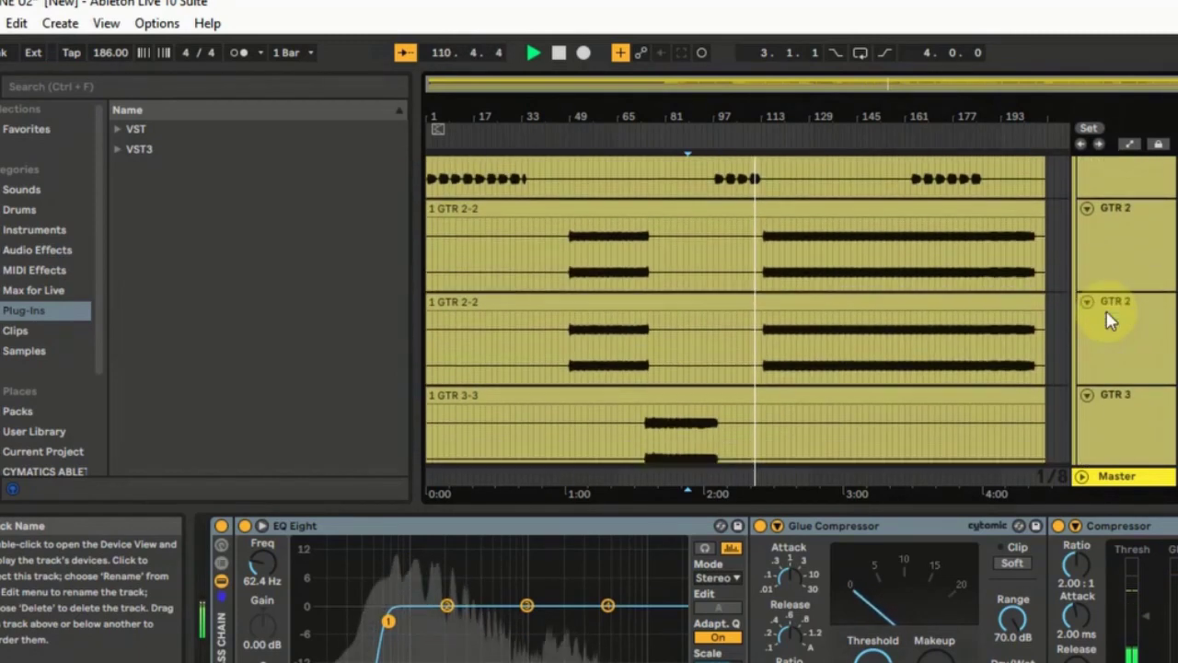
pyautogui.scroll(-6, 1109, 318)
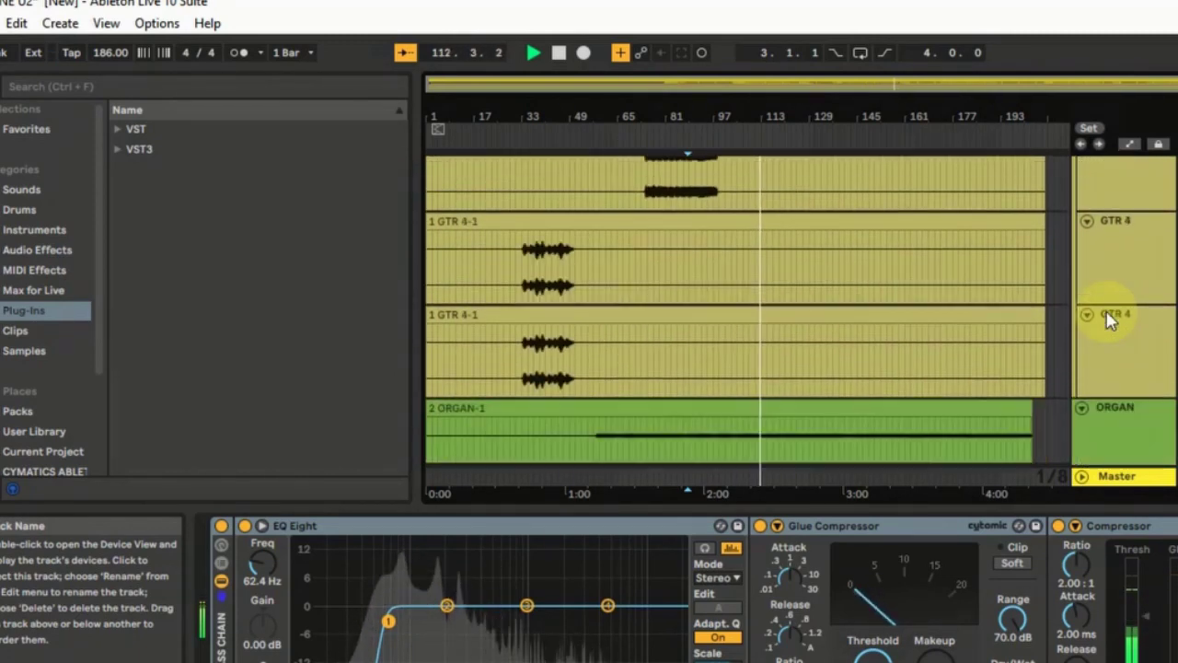
pyautogui.scroll(-3, 1107, 311)
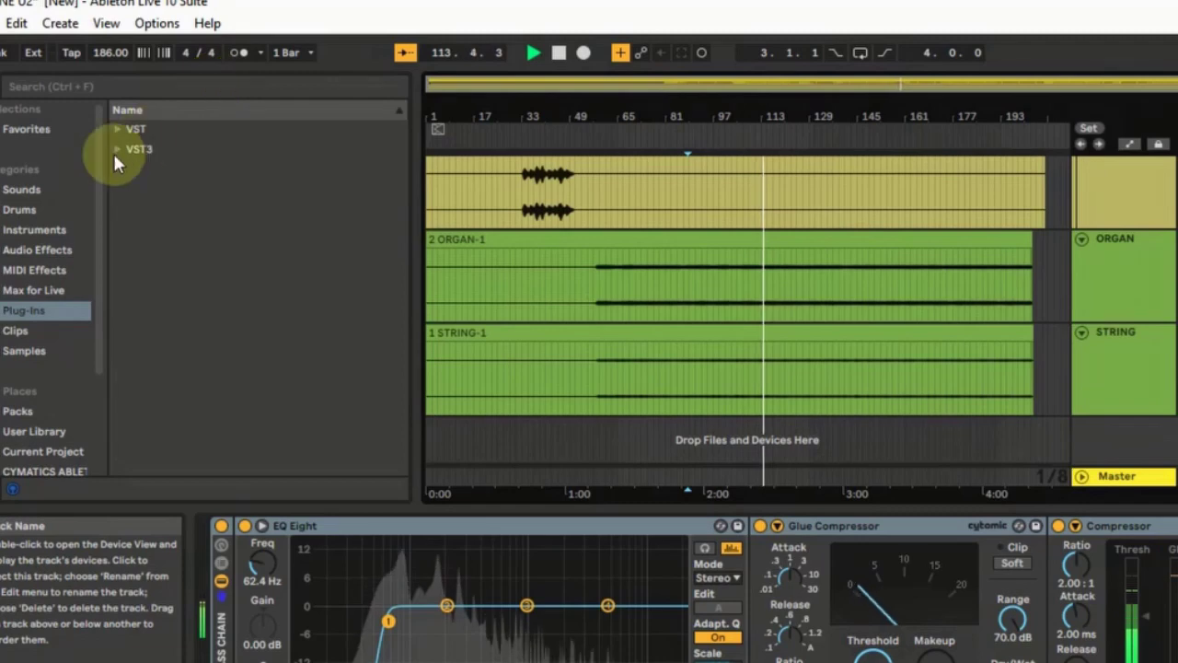
# Expand the VST folder in the plug-in browser to list its vendor folders.
pyautogui.click(117, 150)
pyautogui.click(118, 130)
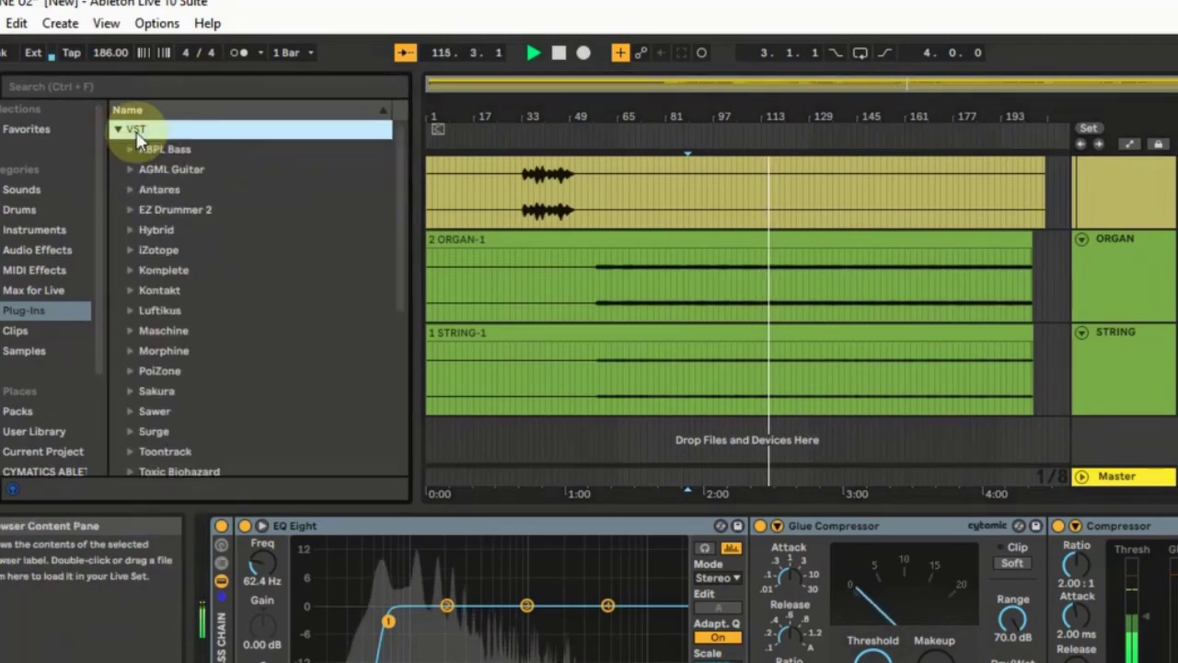
# Unfold the DRUMS group and look through its kick, snare, tom, overhead and room tracks.
pyautogui.scroll(5, 1135, 327)
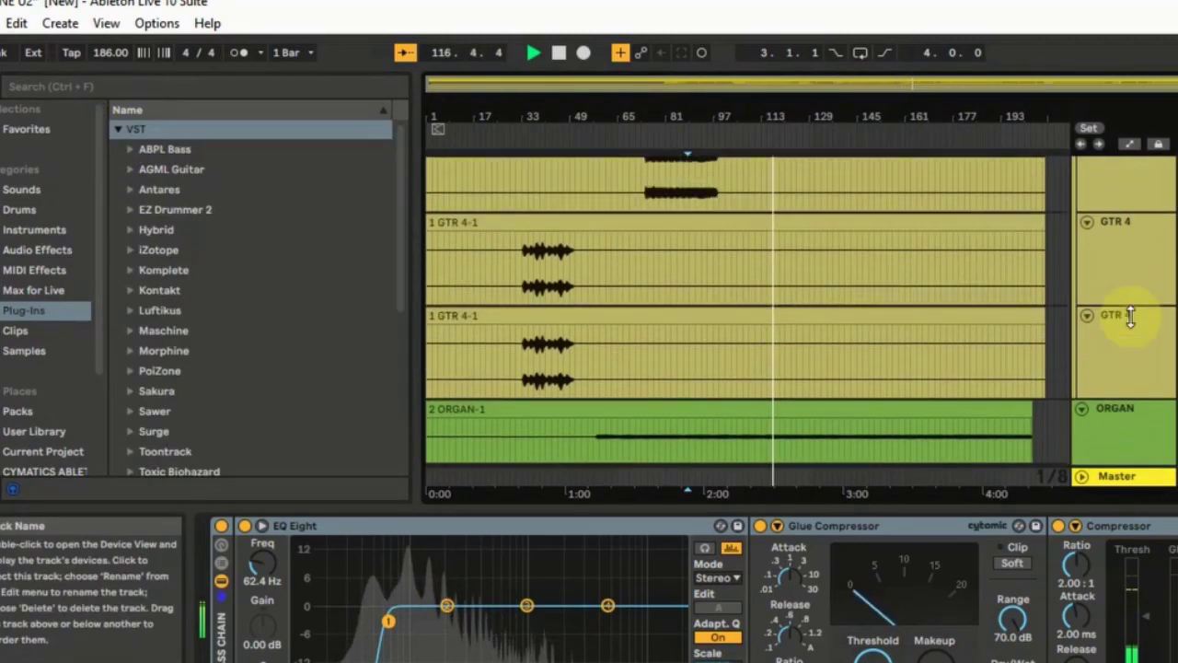
pyautogui.scroll(5, 1134, 327)
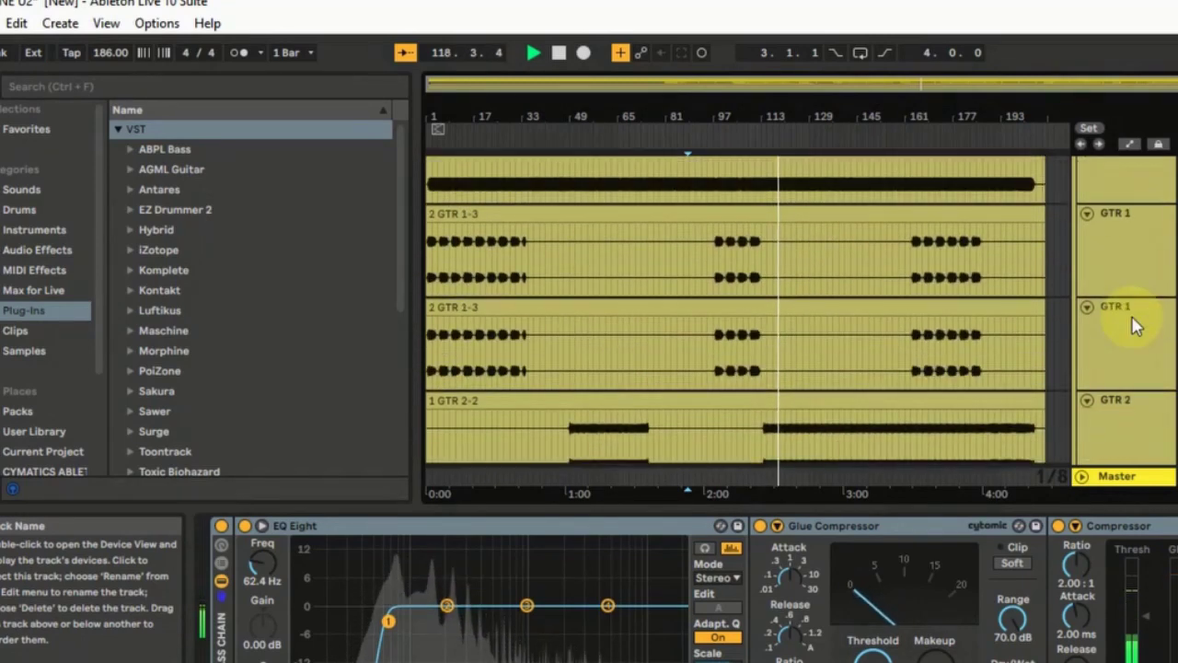
pyautogui.scroll(5, 1134, 327)
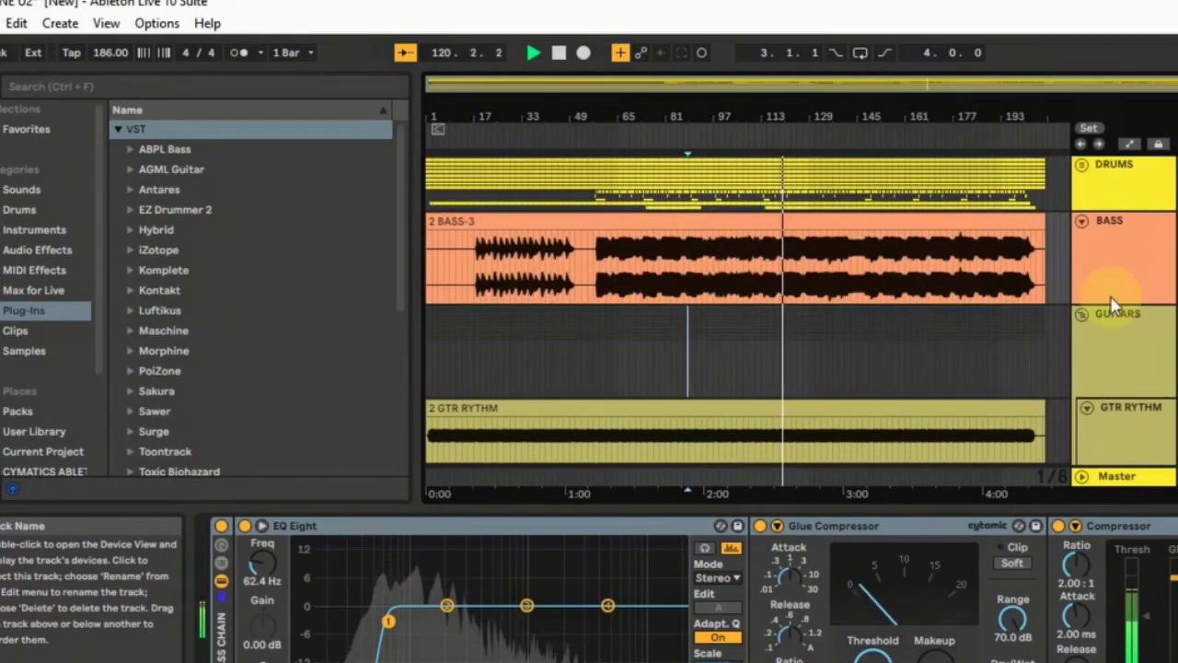
pyautogui.click(1083, 165)
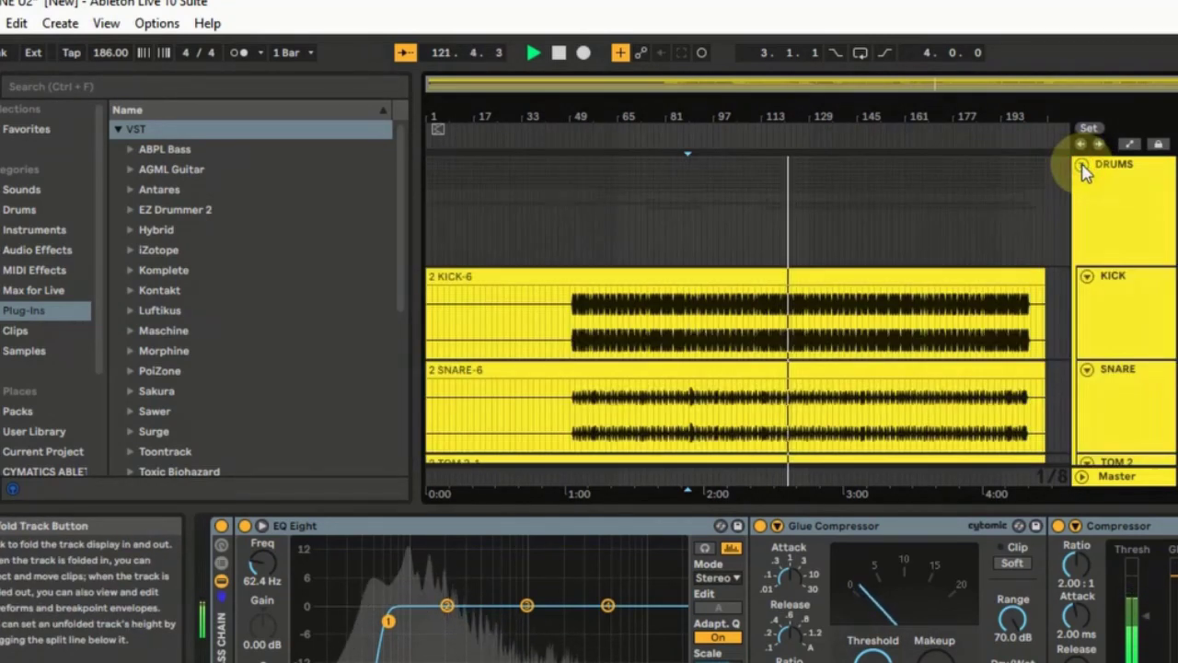
pyautogui.scroll(-4, 1138, 308)
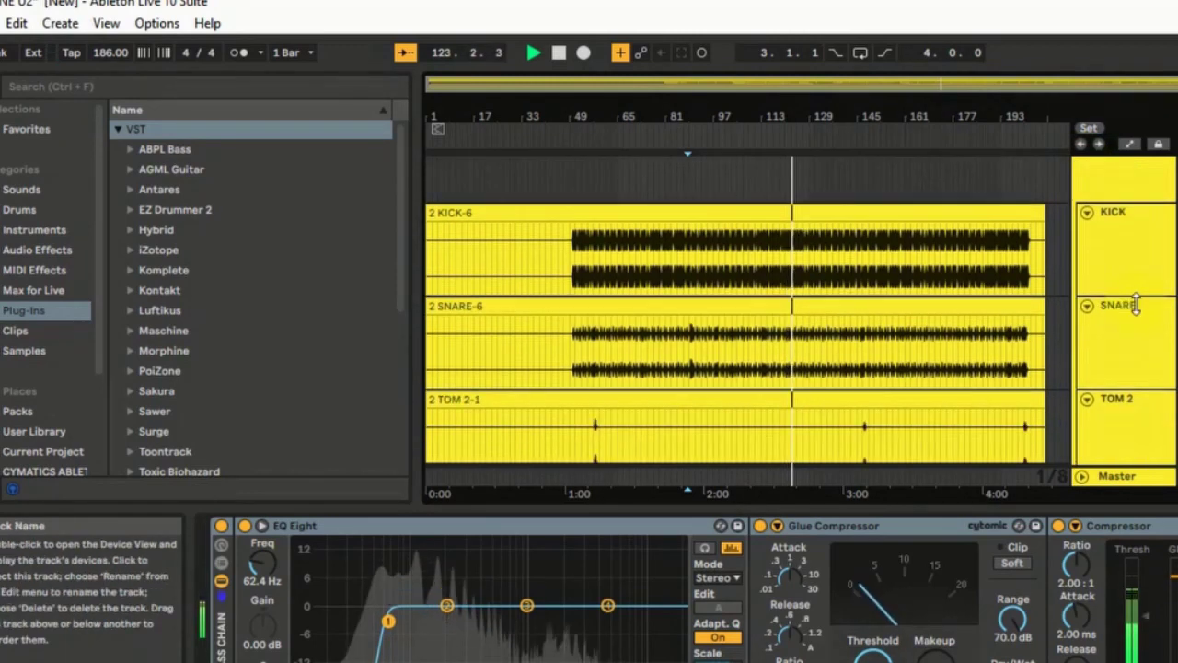
pyautogui.scroll(-8, 1139, 313)
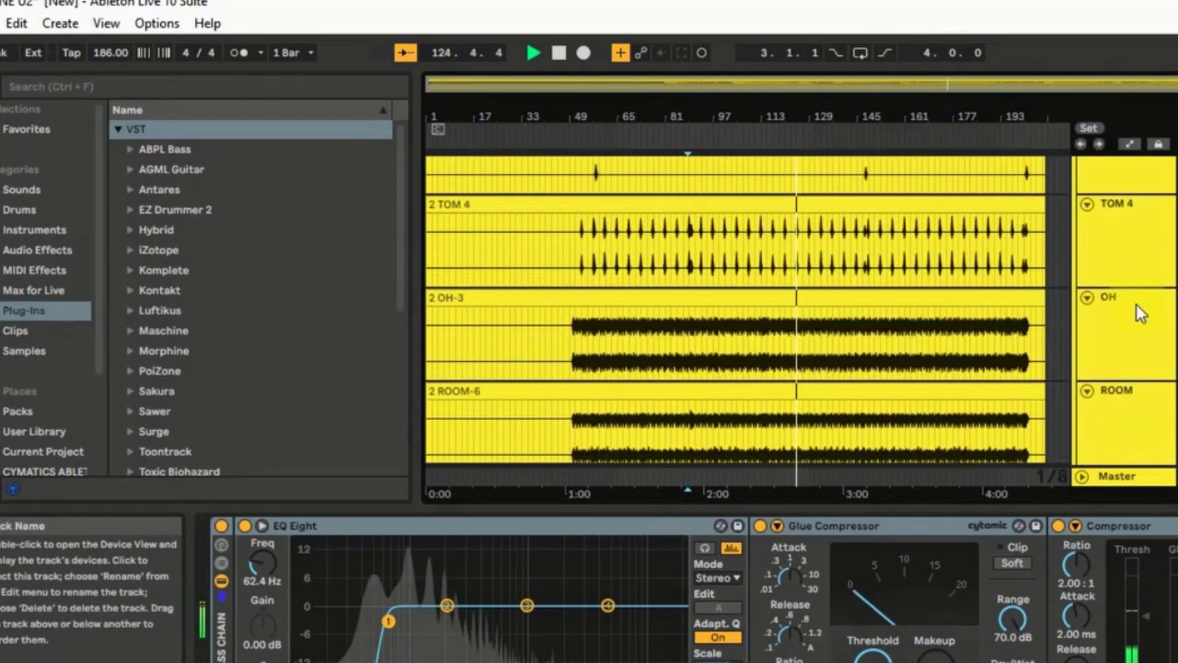
pyautogui.scroll(3, 1139, 313)
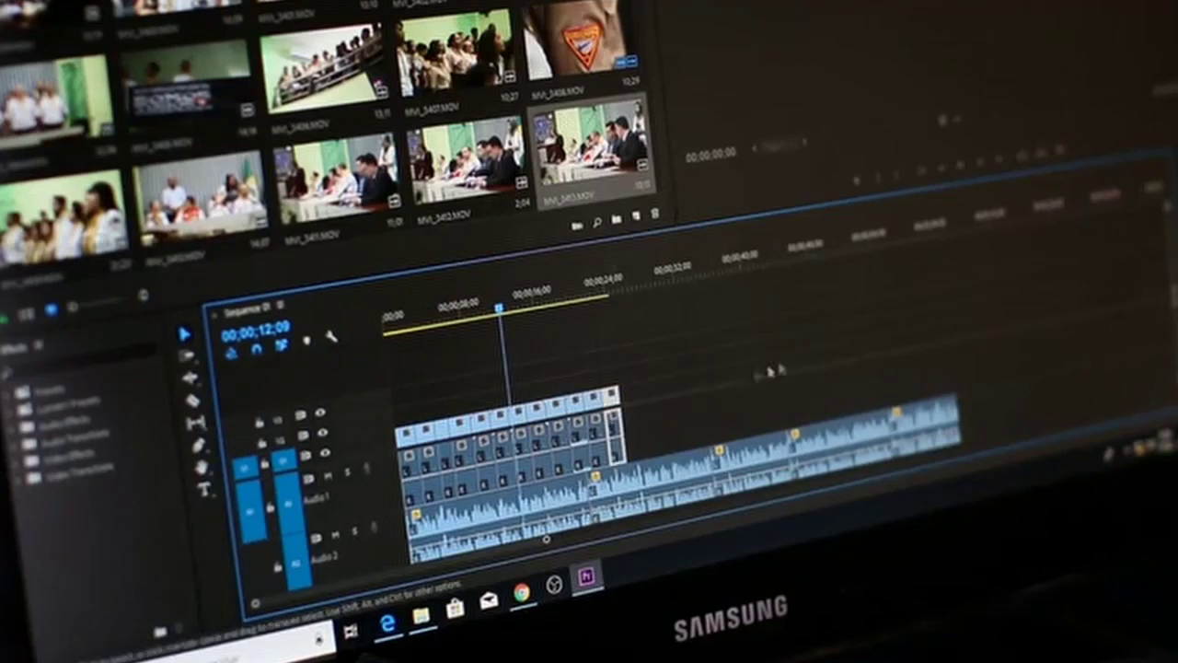
pyautogui.moveTo(500, 309); pyautogui.dragTo(582, 296)
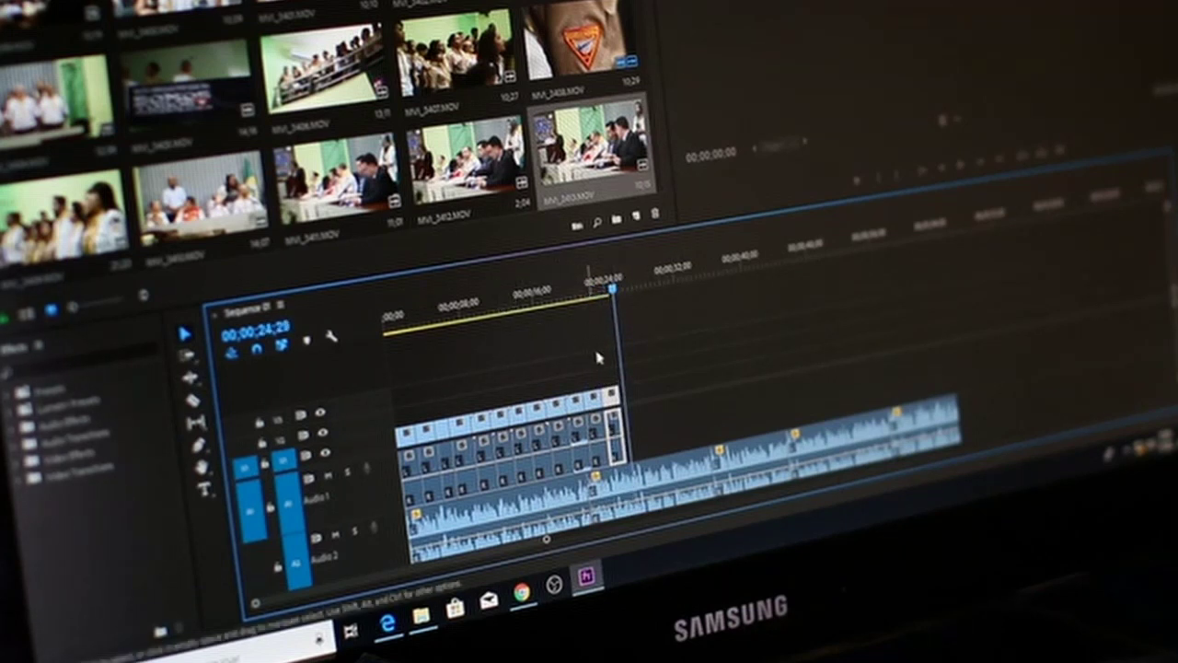
pyautogui.moveTo(609, 427); pyautogui.dragTo(628, 422)
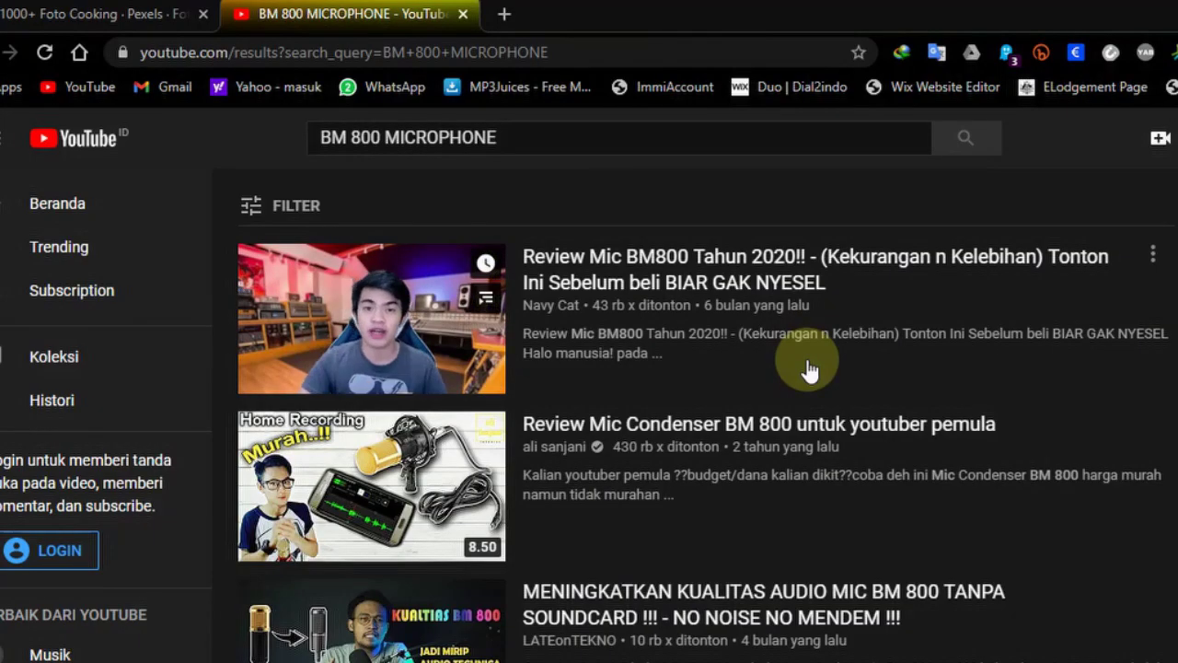
# Look through the YouTube search results for "BM 800 MICROPHONE" for reviews and setup videos.
pyautogui.scroll(-7, 809, 369)
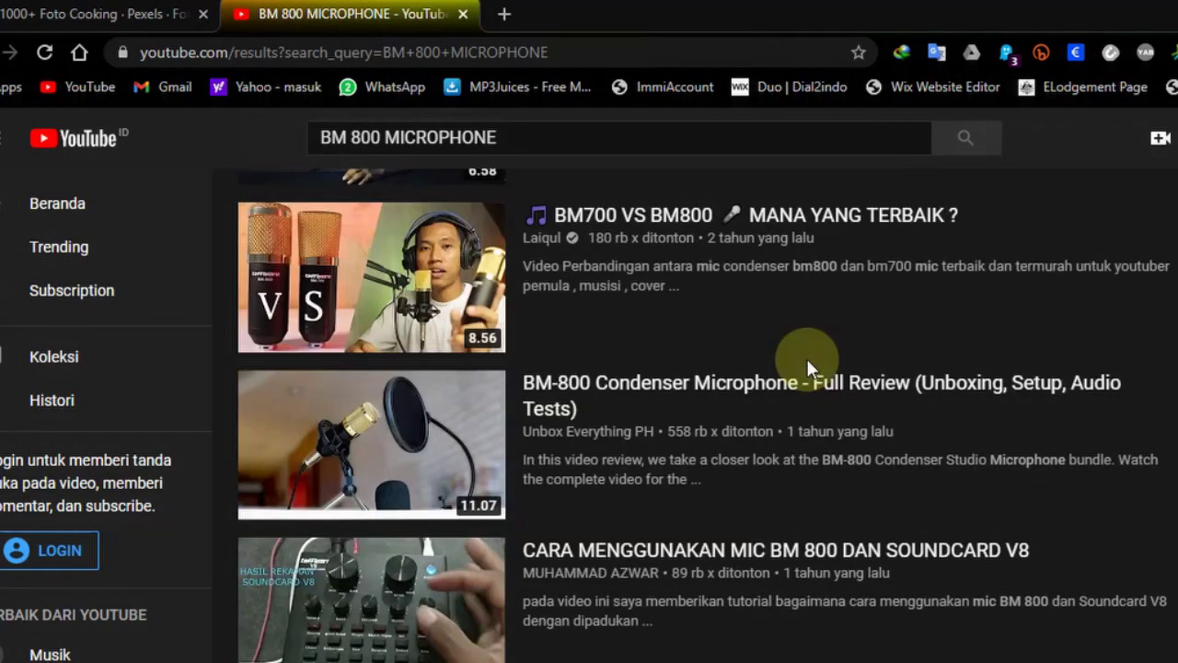
pyautogui.scroll(-5, 808, 368)
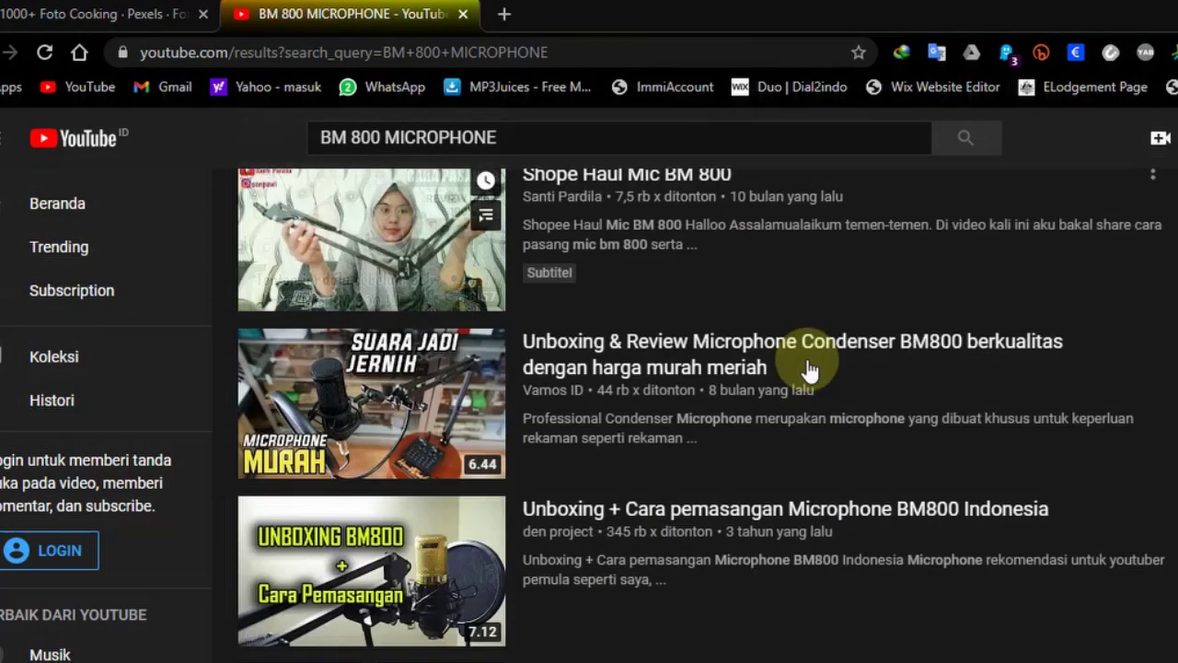
pyautogui.scroll(-2, 808, 368)
pyautogui.scroll(-2, 809, 368)
pyautogui.scroll(-4, 808, 368)
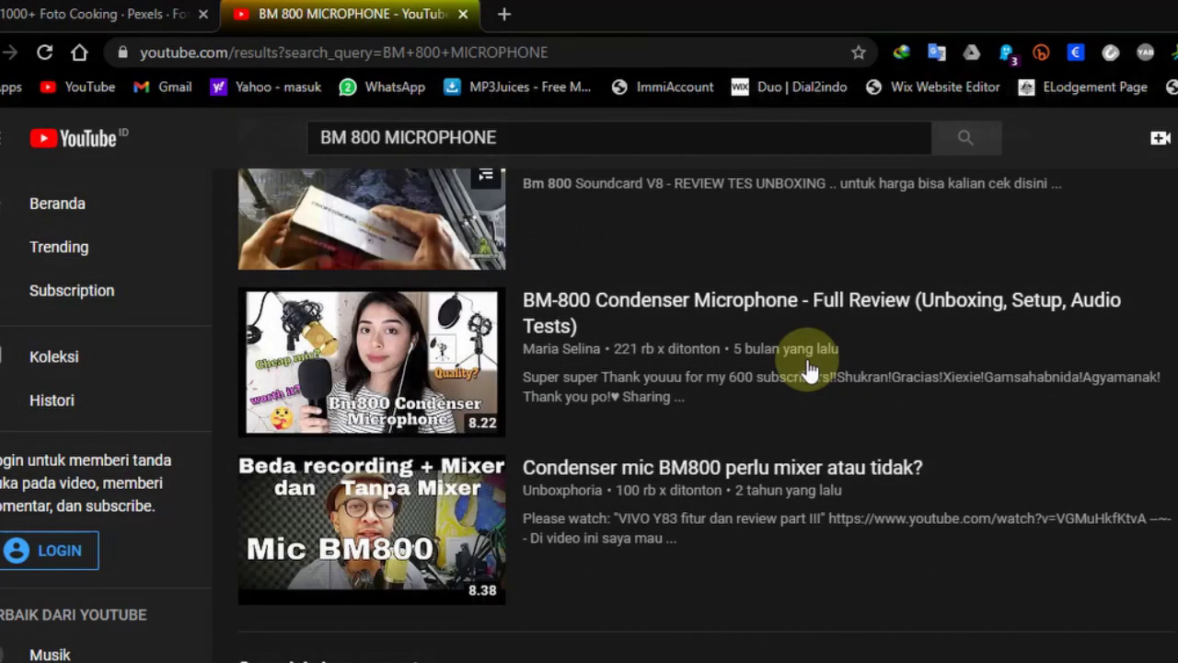
pyautogui.scroll(-3, 809, 368)
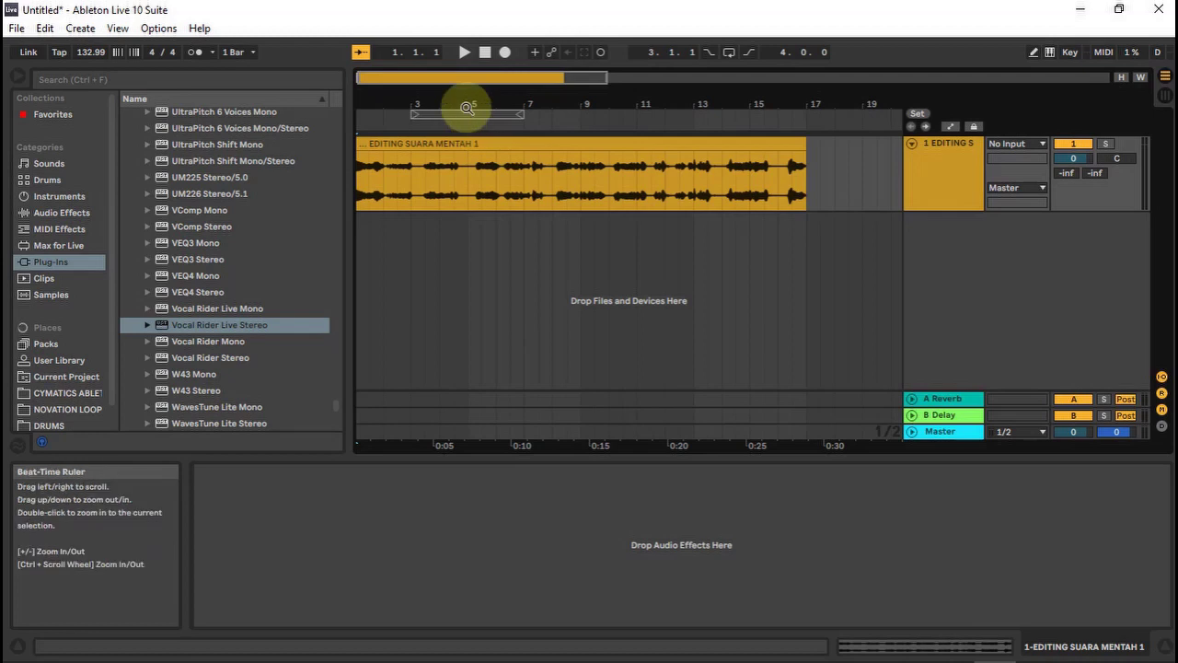
# Switch to Ableton Live and play the unprocessed EDITING SUARA MENTAH 1 voice clip from the start.
pyautogui.click(463, 57)
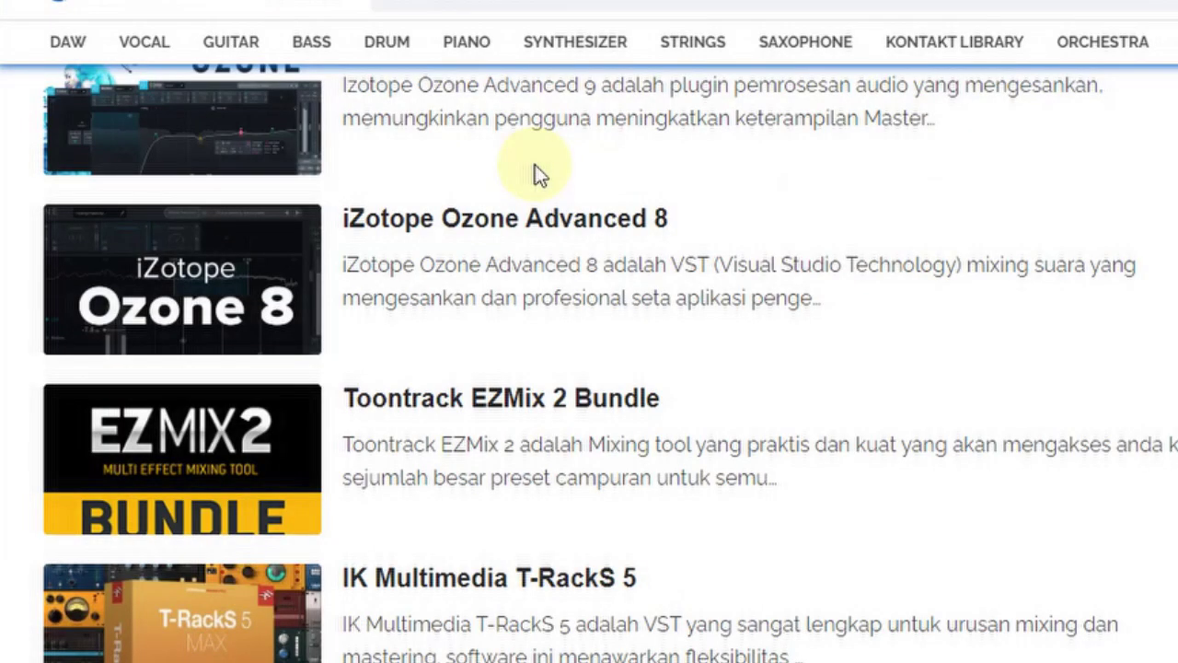
# Browse the website's mixing and mastering plug-in listings, including iZotope, Waves, FabFilter, Slate Digital, Toontrack and T-RackS bundles.
pyautogui.scroll(-1, 535, 165)
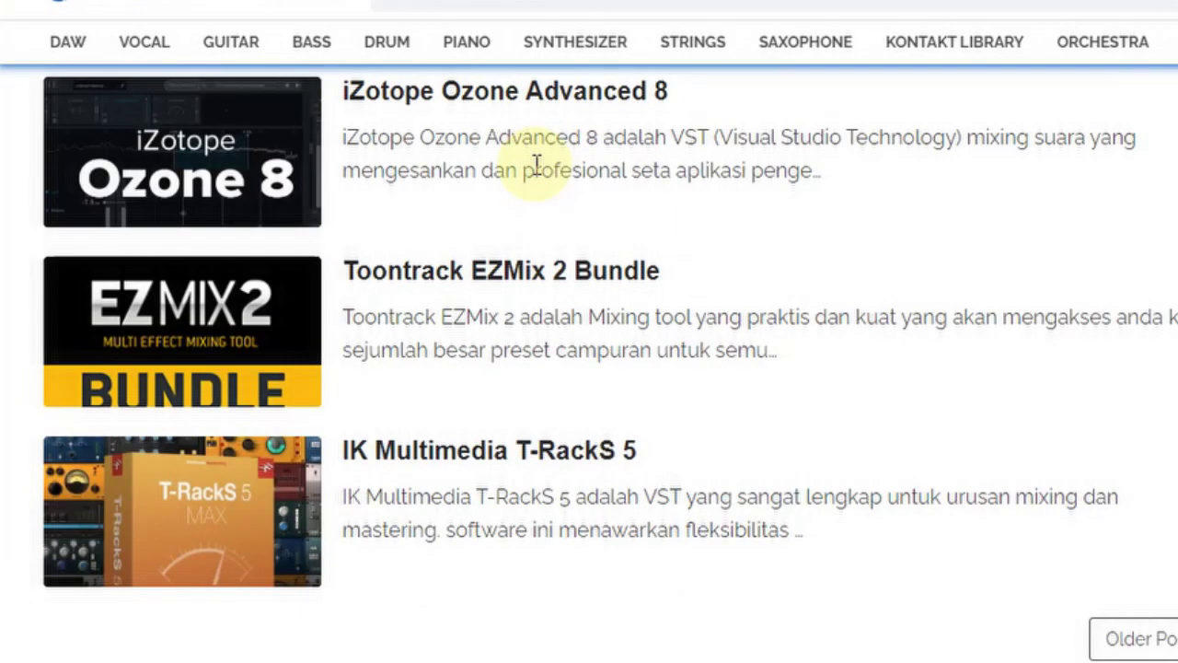
pyautogui.scroll(-1, 537, 166)
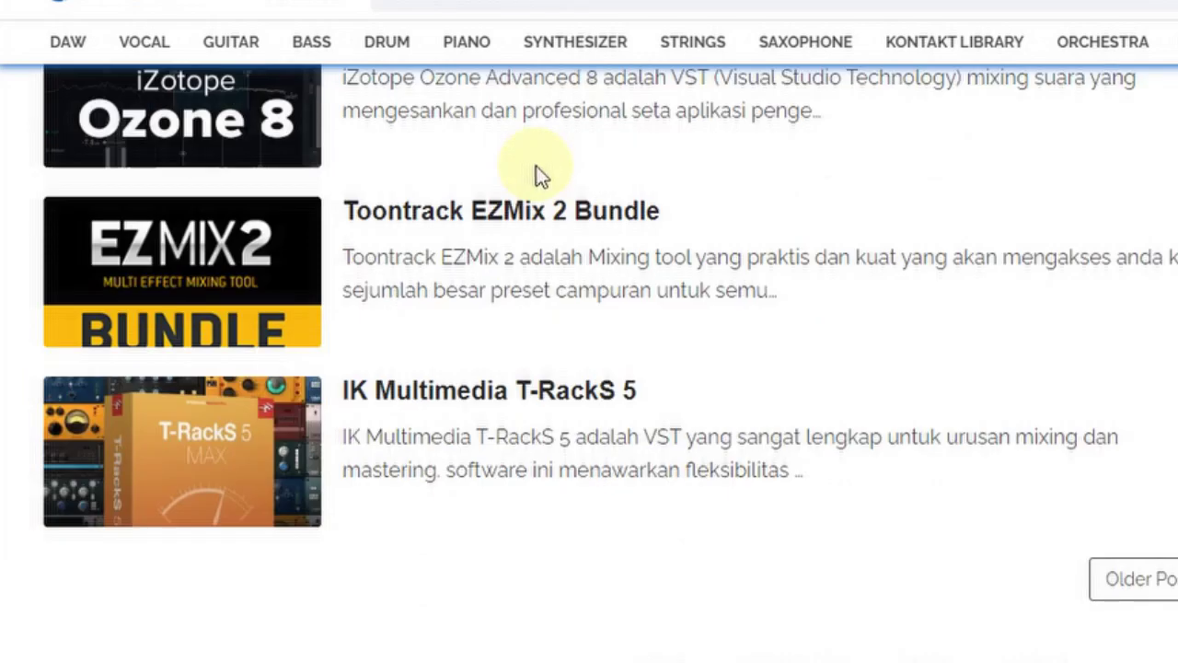
pyautogui.scroll(2, 539, 175)
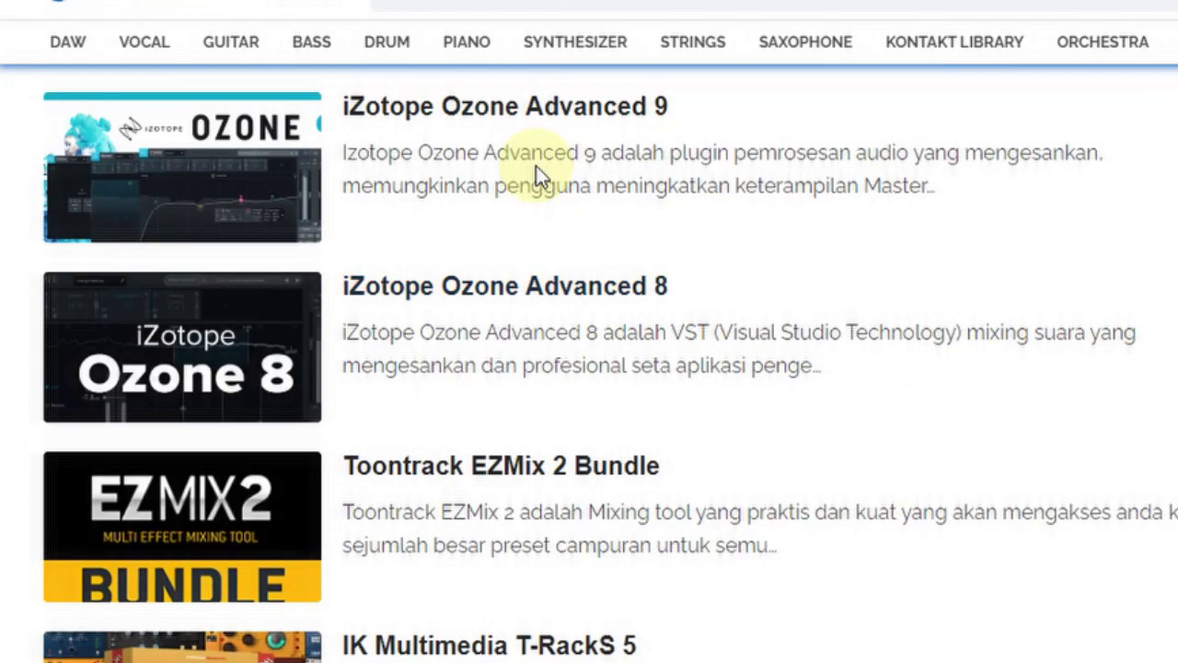
pyautogui.scroll(2, 539, 175)
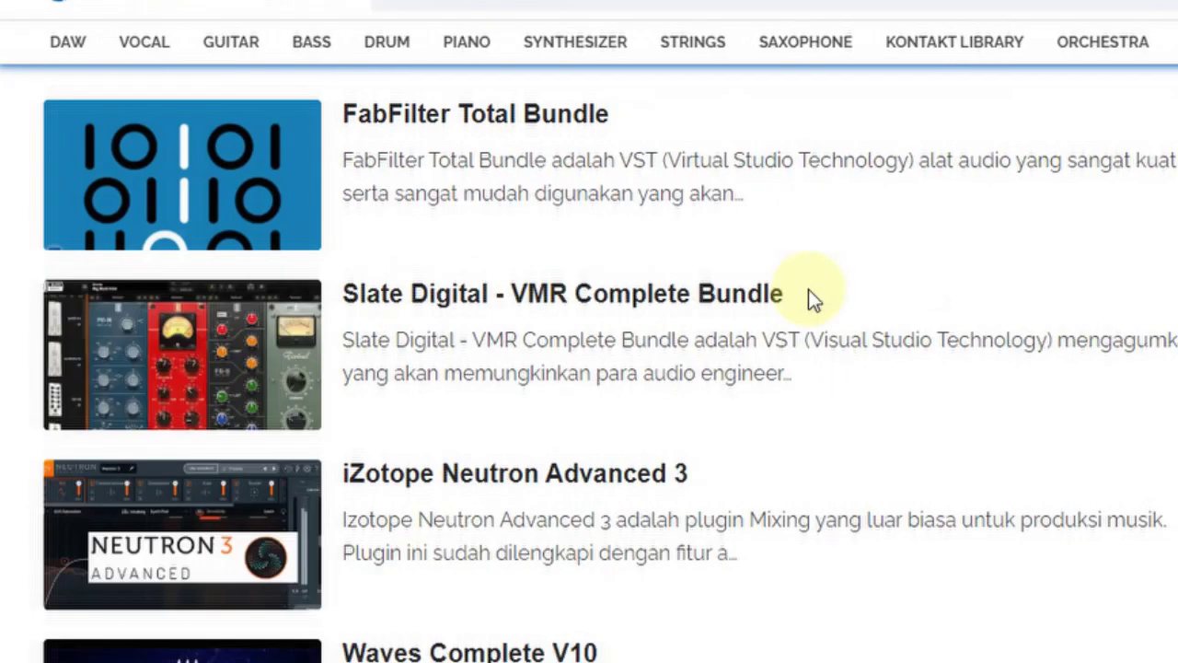
pyautogui.scroll(-1, 808, 291)
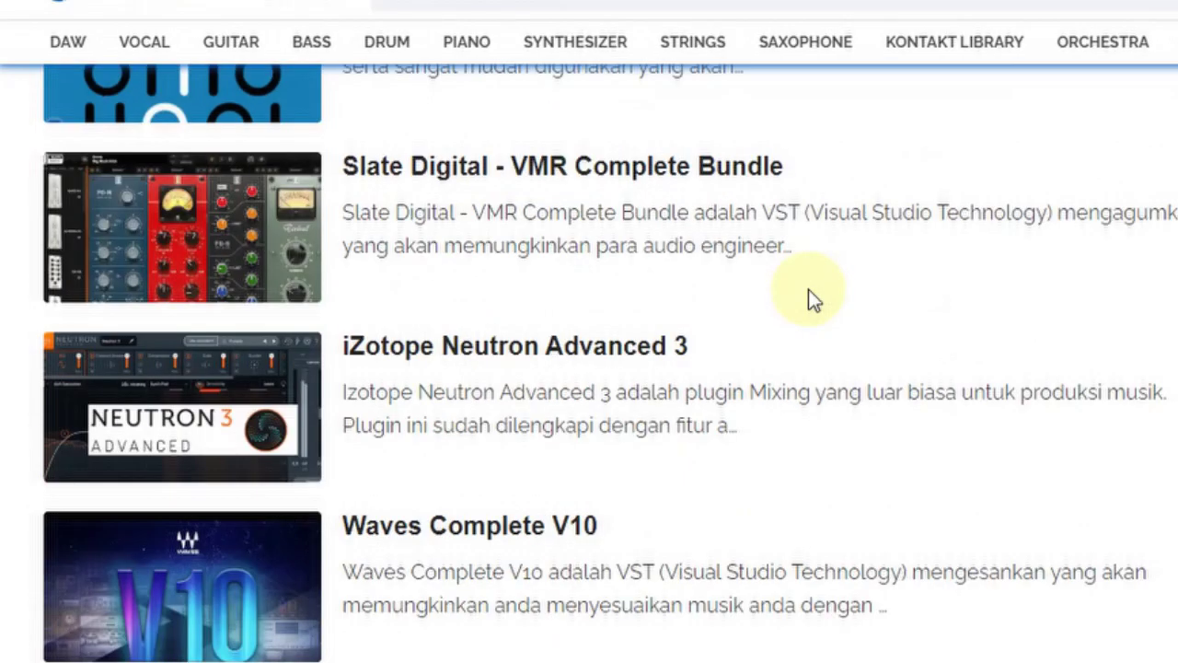
pyautogui.scroll(-1, 810, 296)
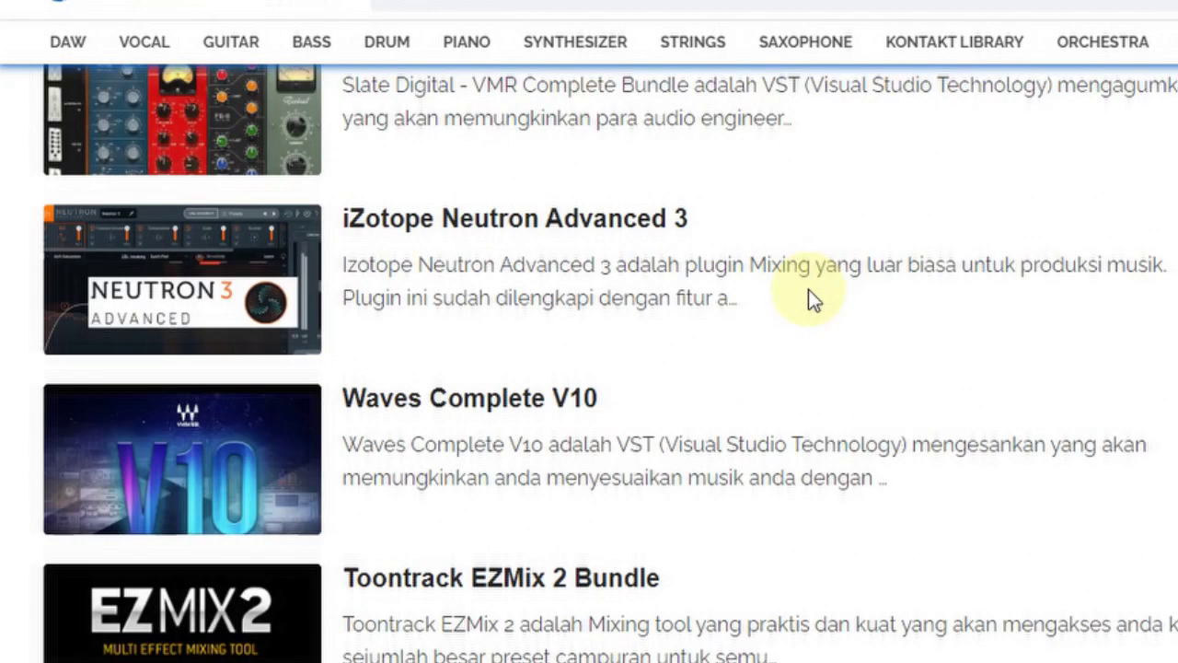
pyautogui.scroll(-1, 810, 297)
pyautogui.scroll(-1, 811, 297)
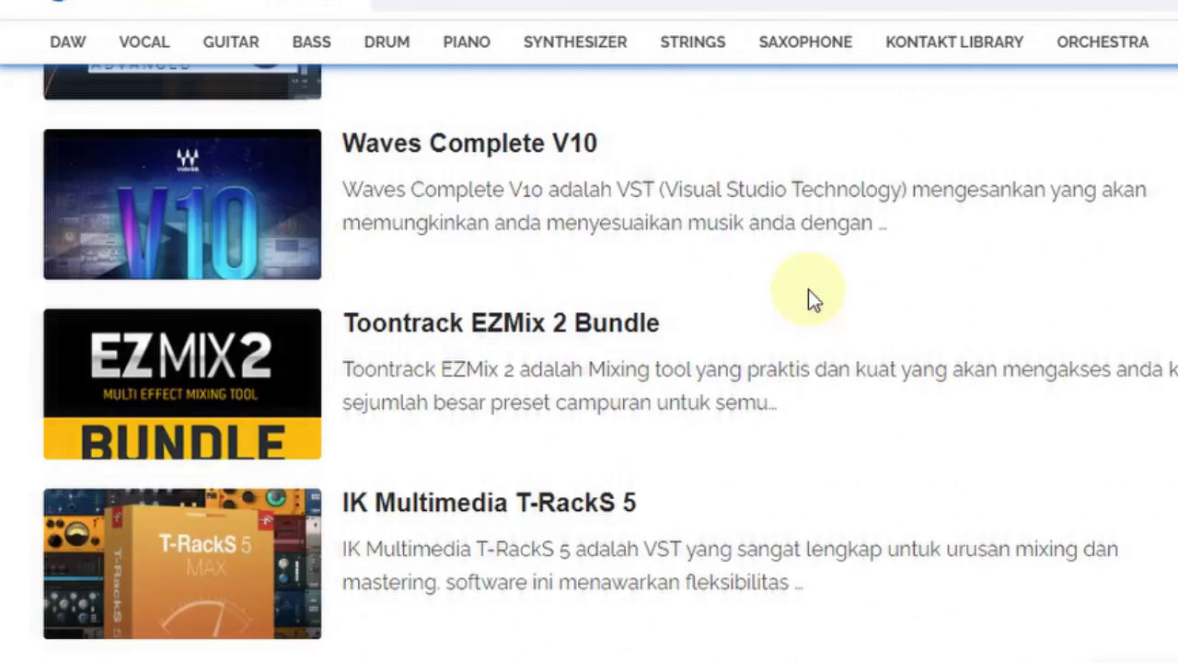
pyautogui.scroll(-1, 808, 289)
pyautogui.scroll(3, 808, 289)
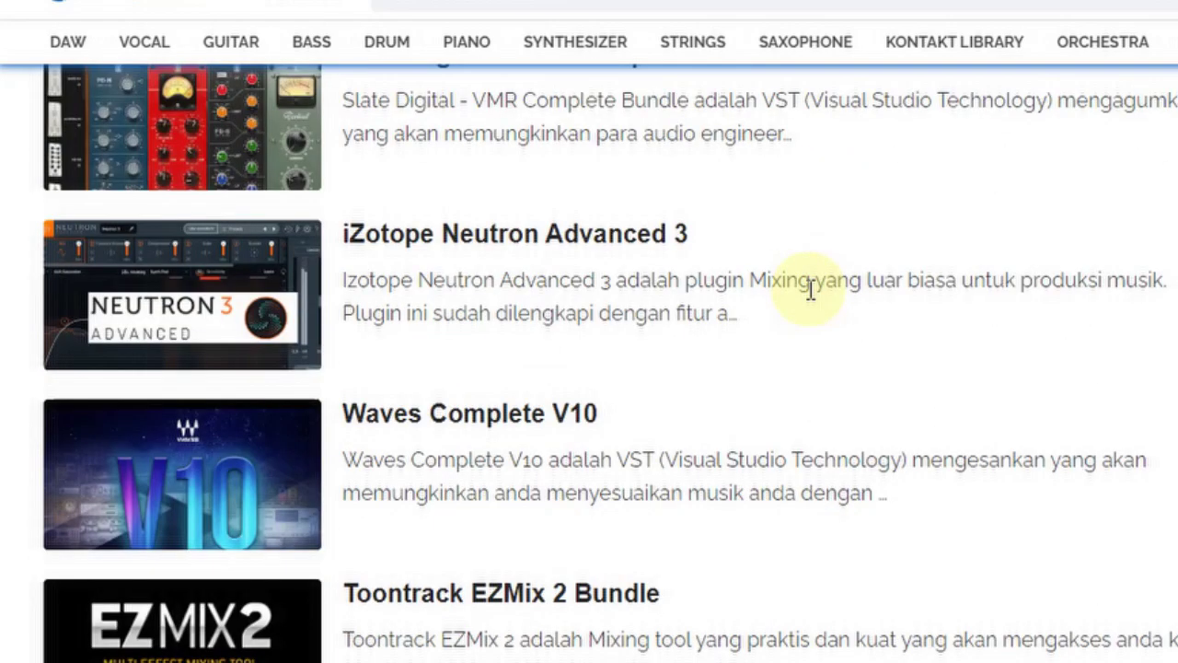
pyautogui.scroll(2, 811, 289)
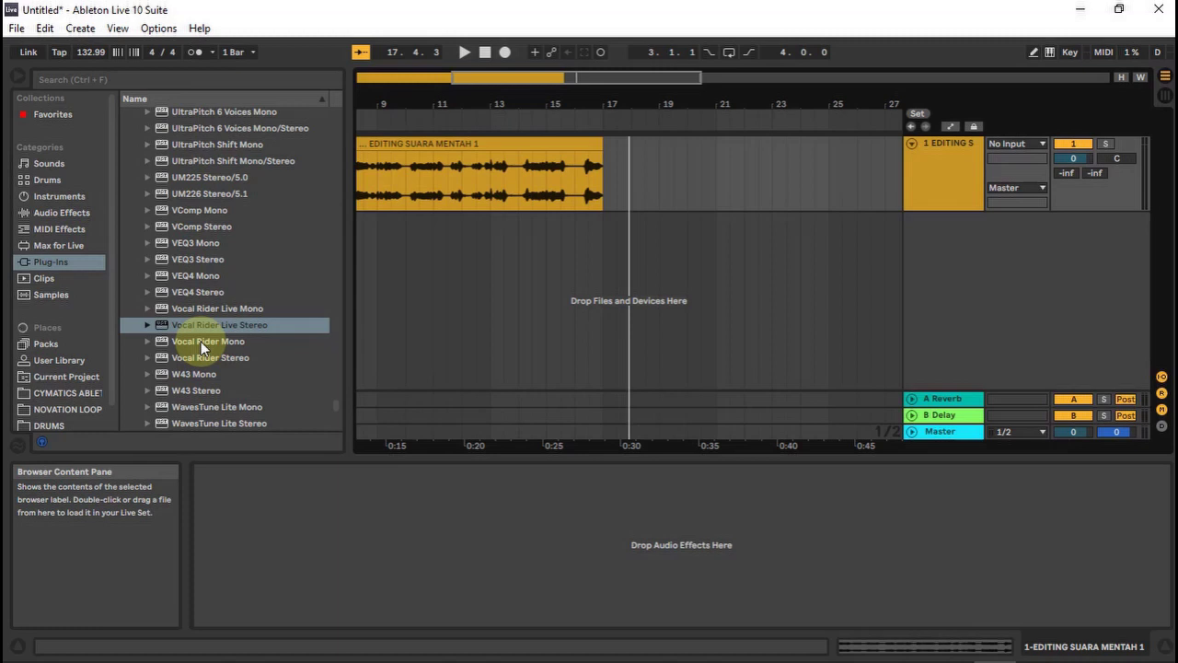
# In Ableton Live, add the Vocal Rider Live Stereo plug-in to the empty effect chain of the voice track.
pyautogui.moveTo(202, 327); pyautogui.dragTo(264, 484)
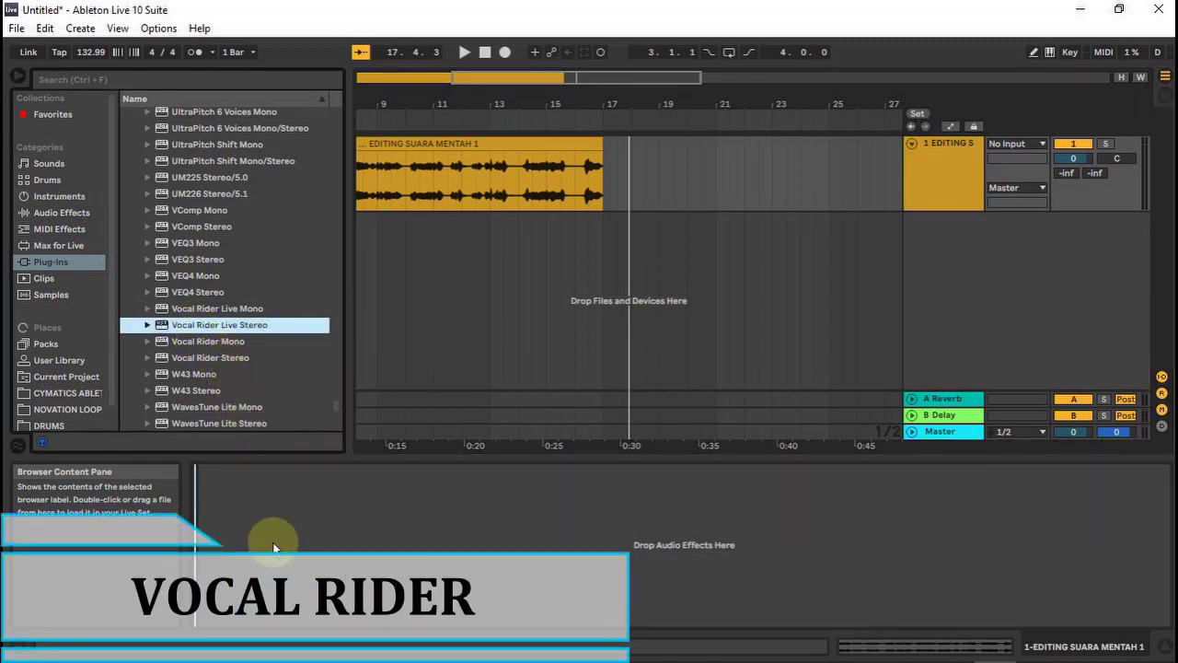
pyautogui.moveTo(273, 547); pyautogui.dragTo(273, 542)
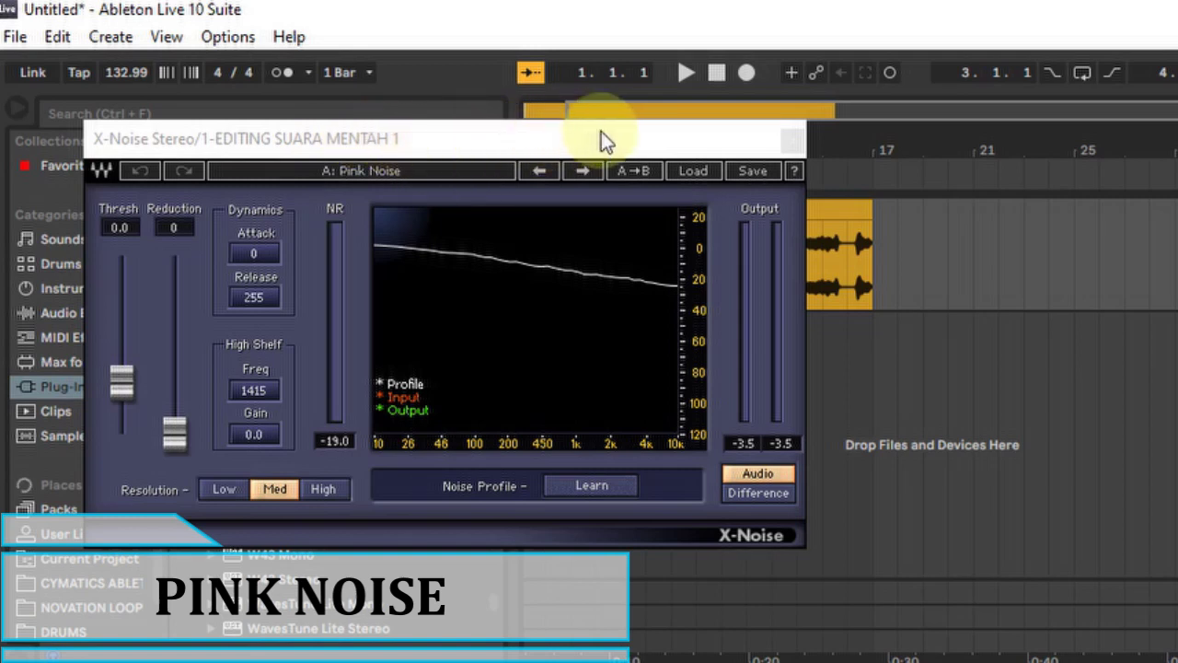
# Play the voice track through X-Noise Stereo with the Pink Noise preset loaded.
pyautogui.click(683, 70)
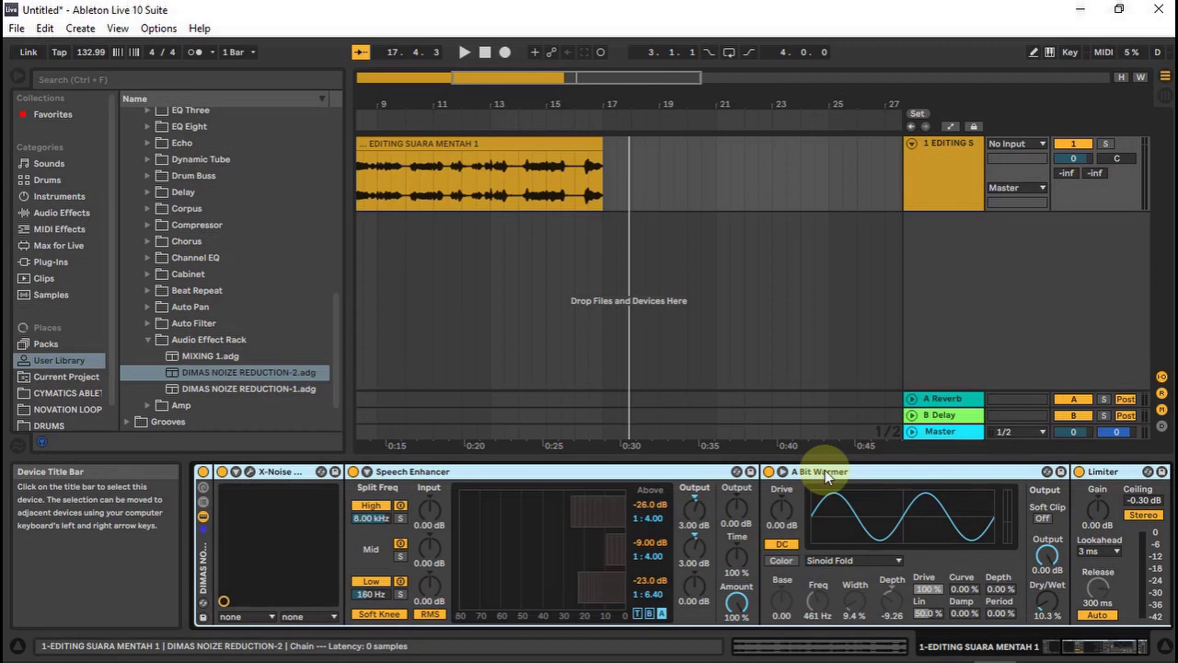
# In Session View, raise the voice track's send A (Reverb) to about -41 dB and play the result.
pyautogui.press('Tab')
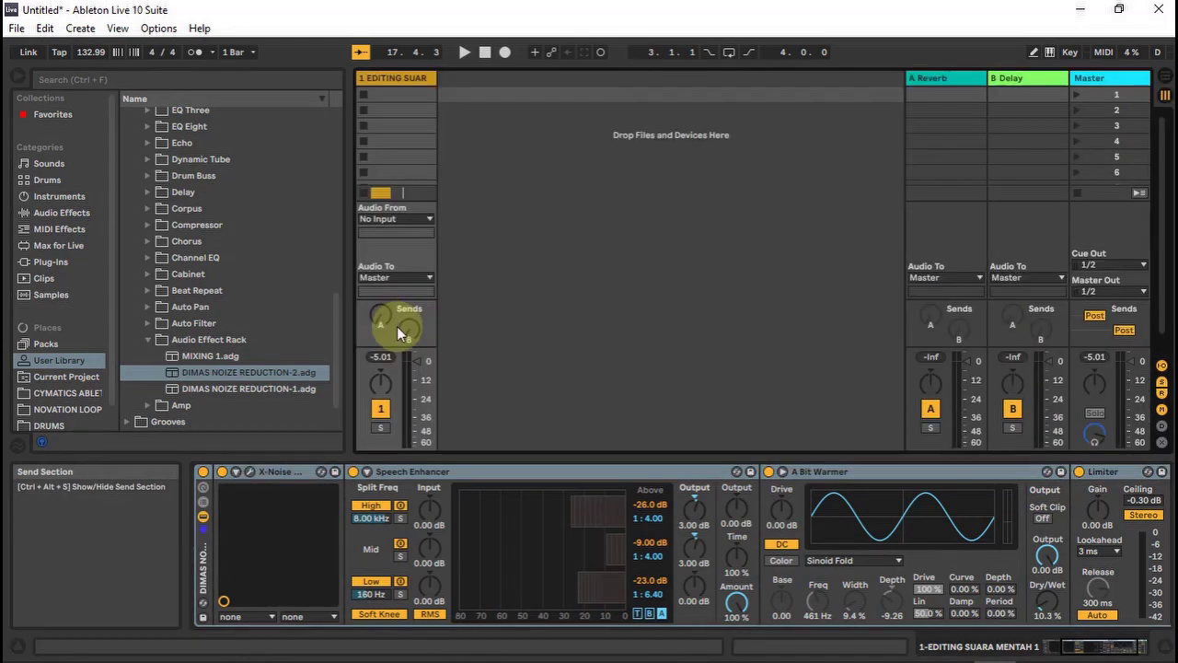
pyautogui.moveTo(382, 325); pyautogui.dragTo(385, 296)
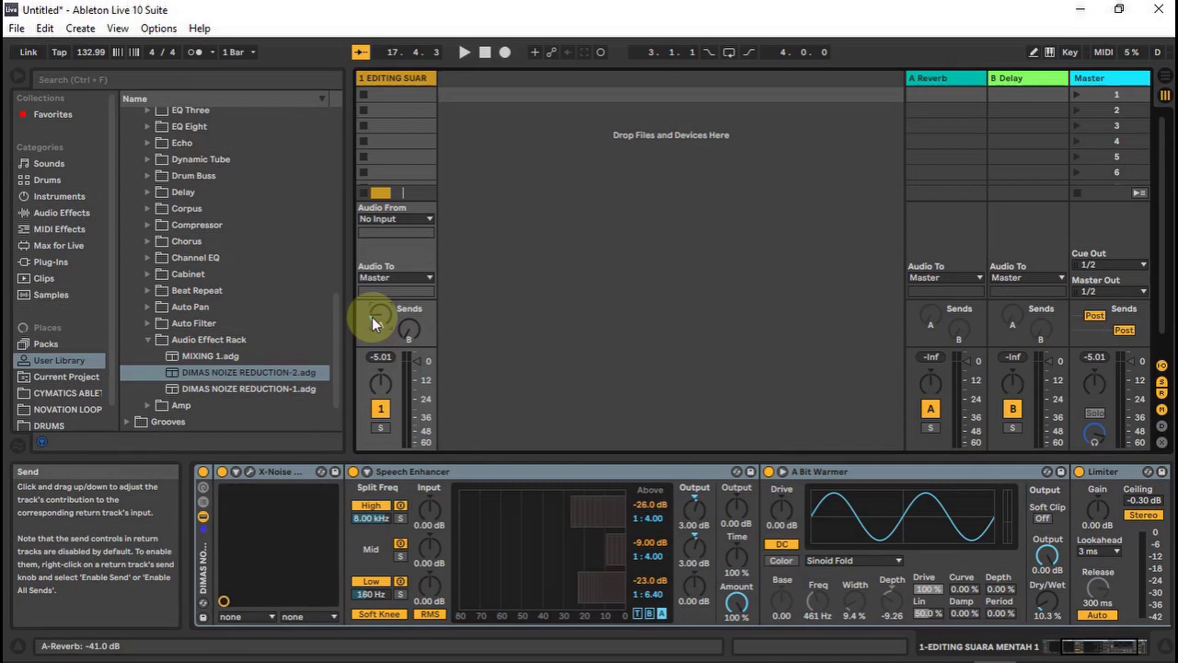
pyautogui.click(464, 52)
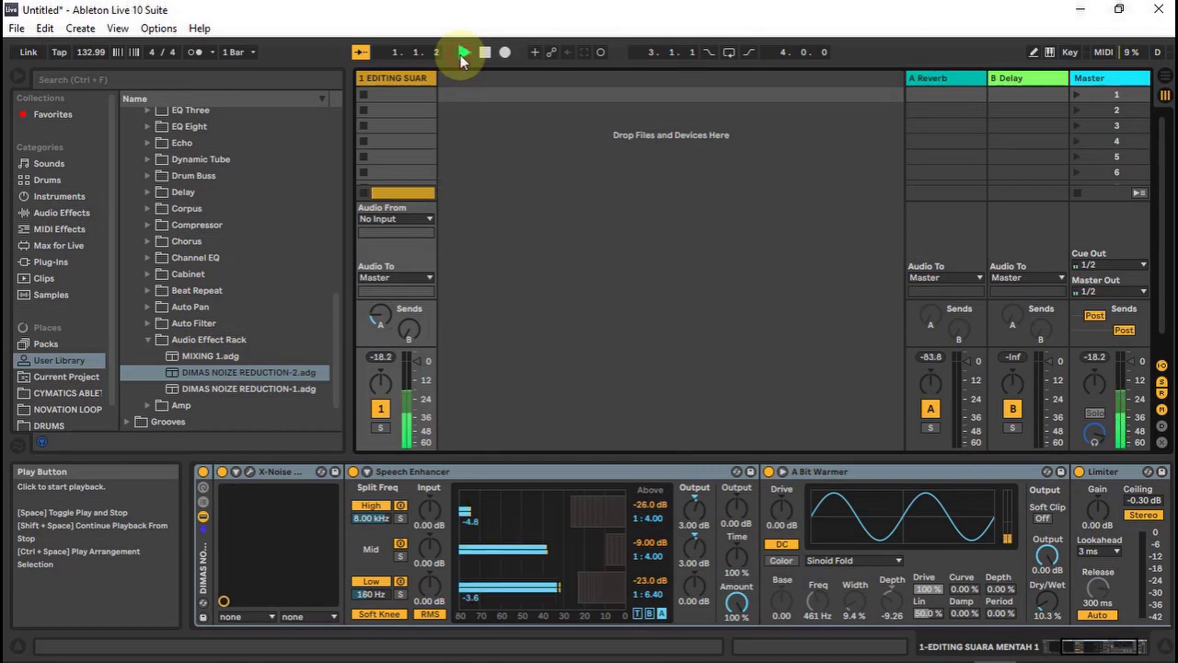
# Audition a much higher send A (Reverb) on the voice track, stop playback and lower the send to -42 dB.
pyautogui.moveTo(379, 318); pyautogui.dragTo(386, 317)
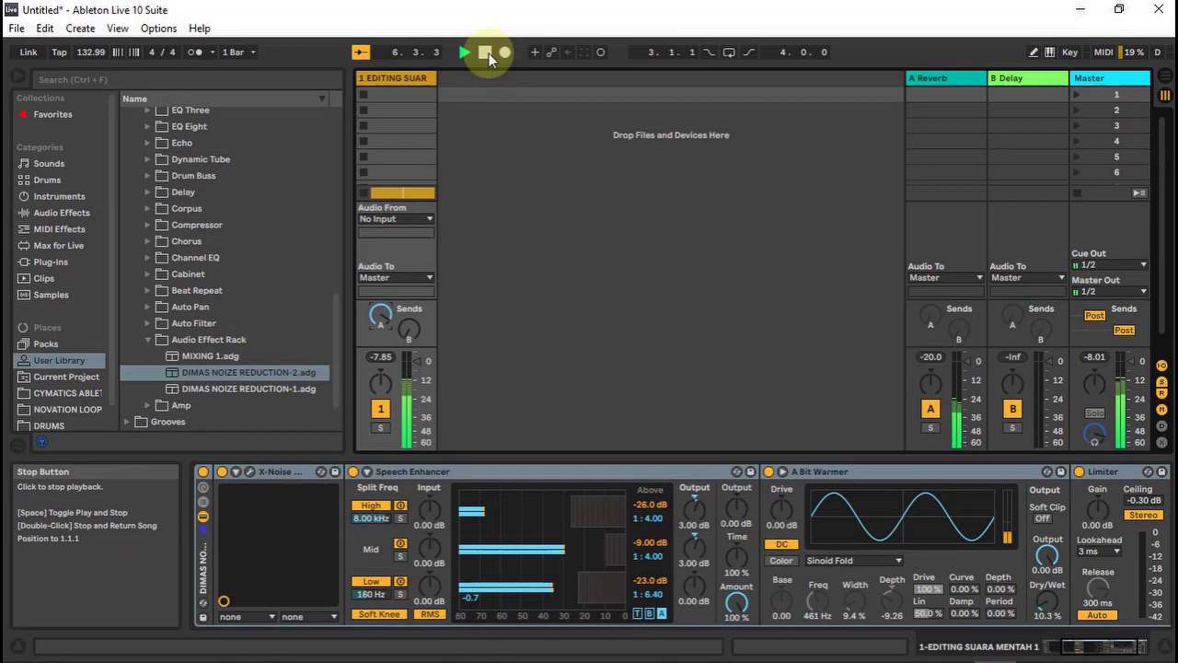
pyautogui.click(485, 51)
pyautogui.click(385, 308)
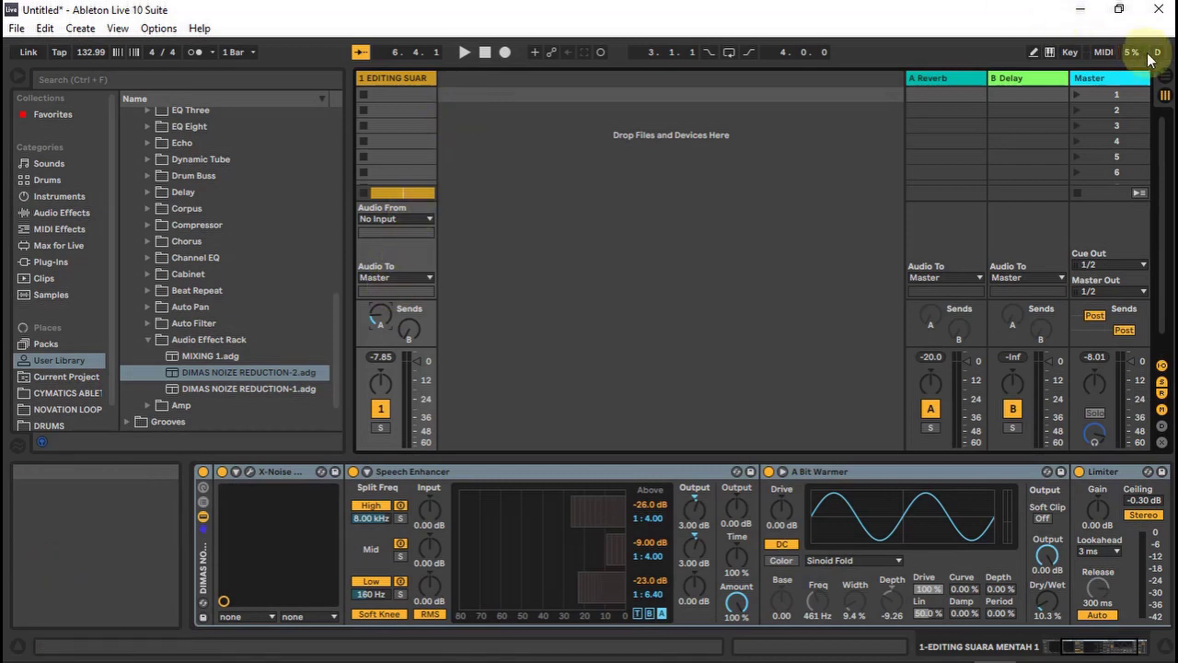
# In Arrangement View, inspect the blank gaps between phrases in the voice clip and play the clip from its start.
pyautogui.click(1165, 92)
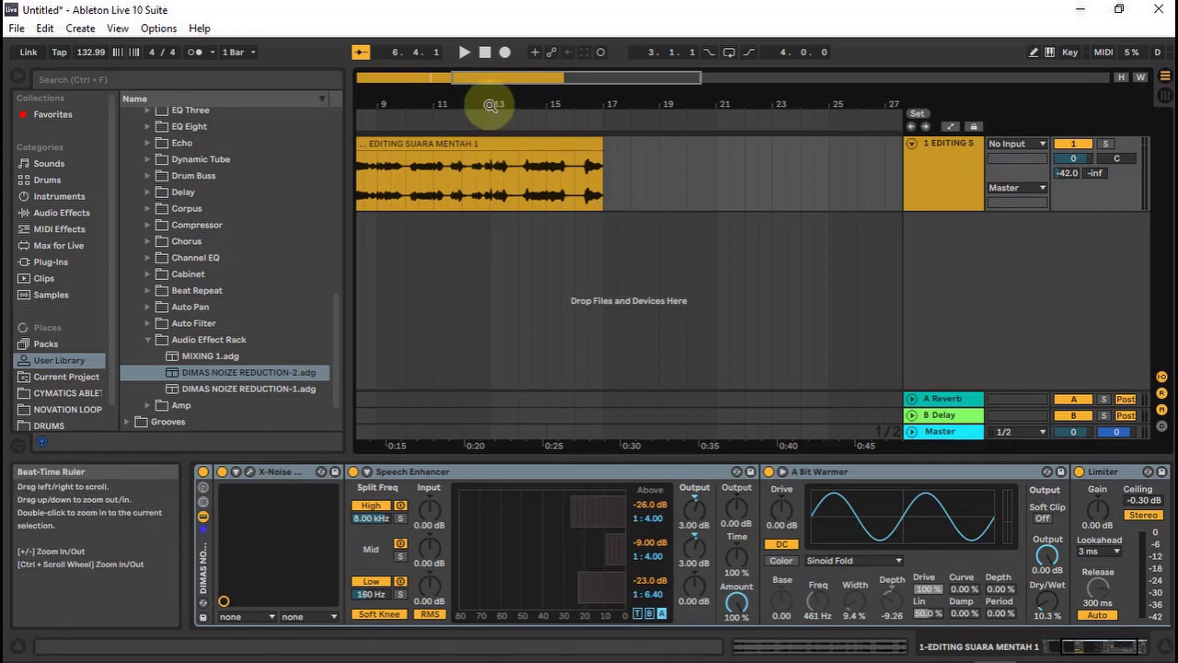
pyautogui.moveTo(492, 104); pyautogui.dragTo(373, 136)
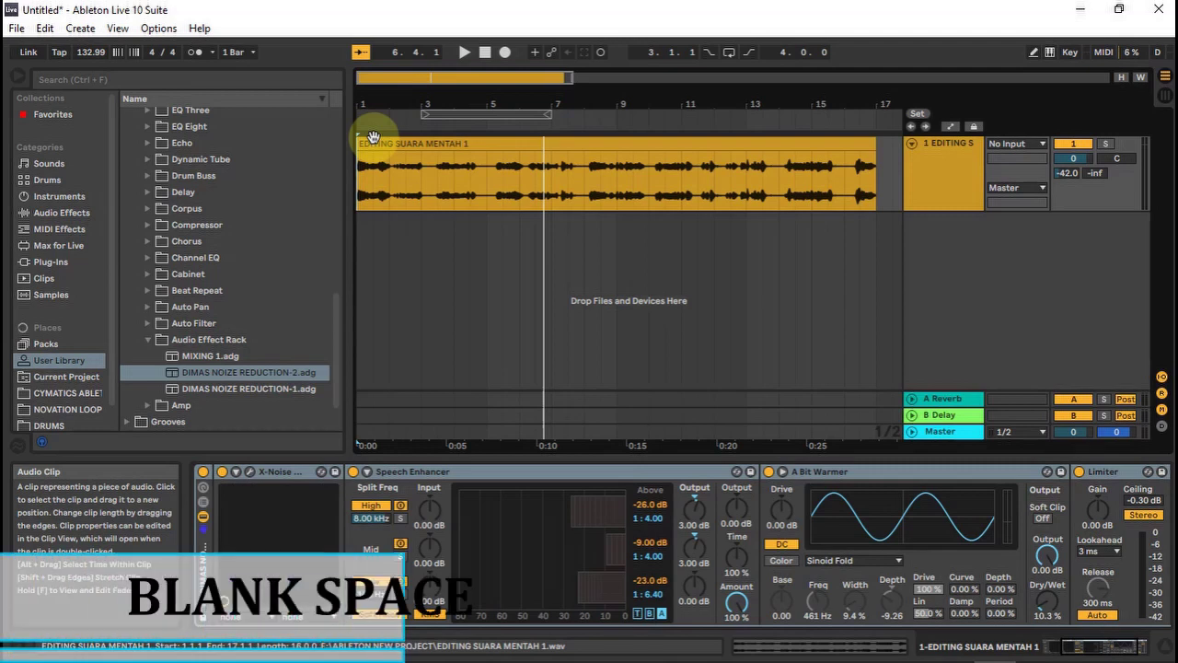
pyautogui.moveTo(416, 104); pyautogui.dragTo(481, 110)
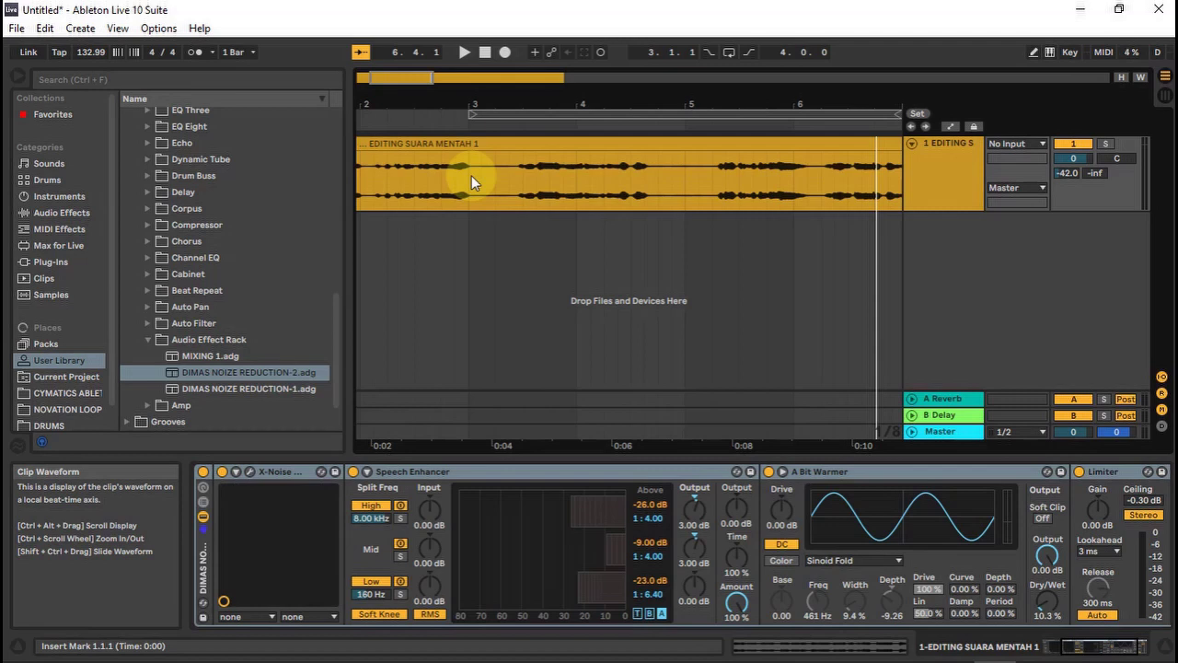
pyautogui.scroll(3, 472, 175)
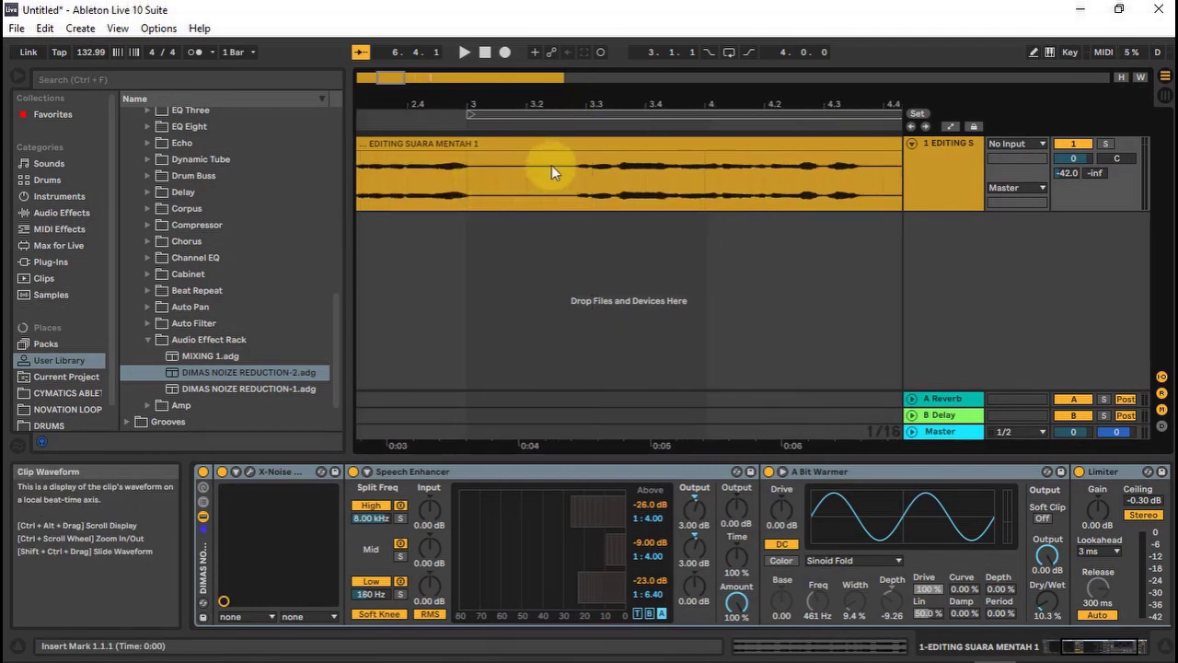
pyautogui.moveTo(528, 99); pyautogui.dragTo(537, 44)
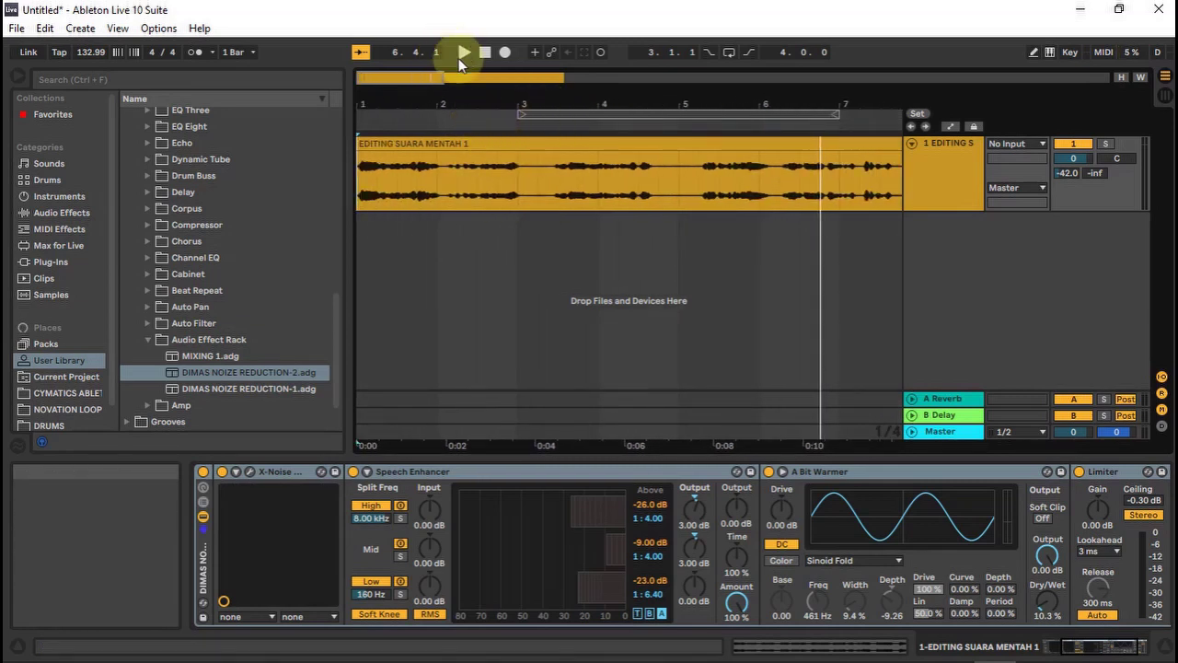
pyautogui.moveTo(502, 100); pyautogui.dragTo(510, 109)
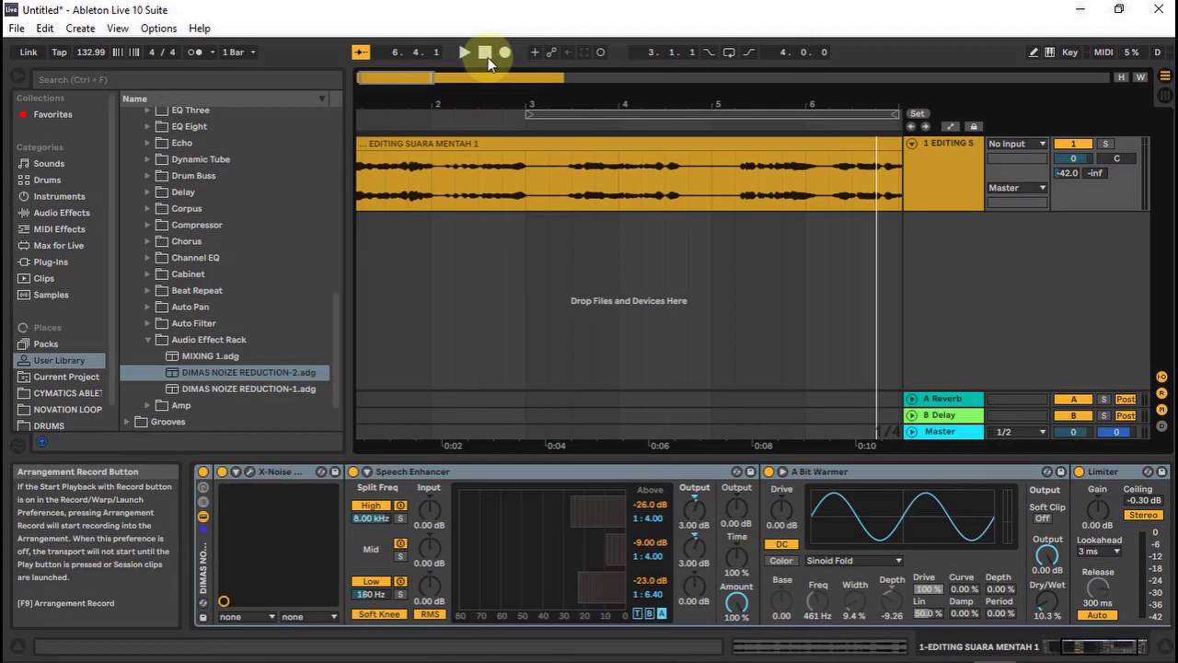
pyautogui.click(485, 52)
pyautogui.click(463, 53)
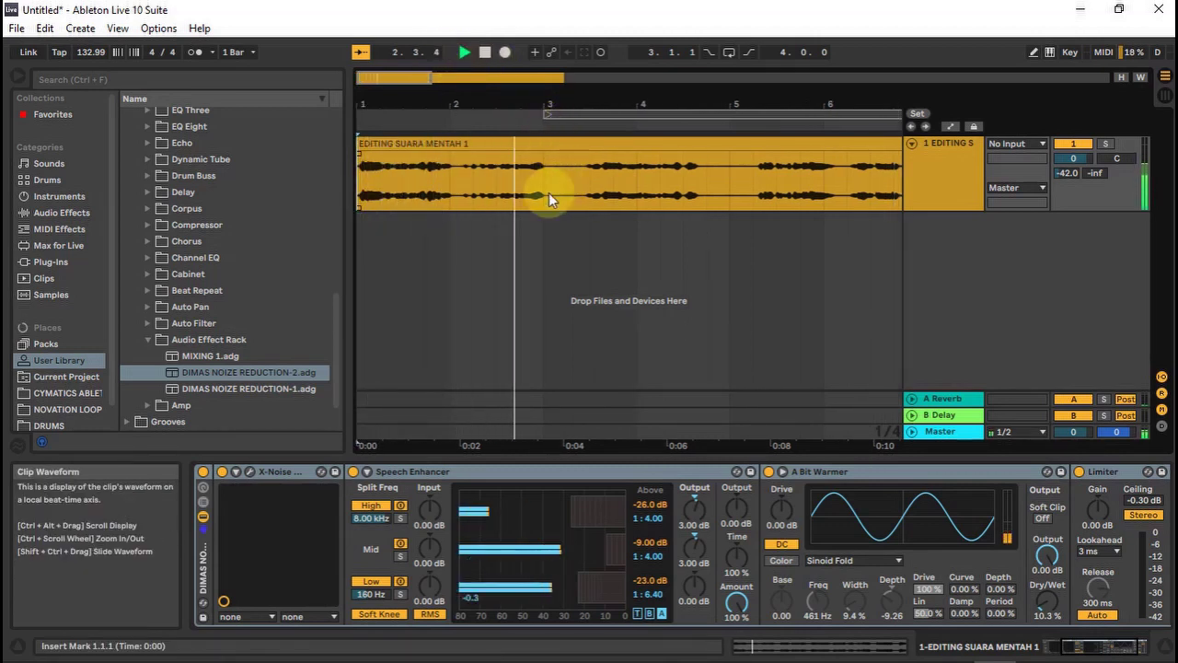
pyautogui.click(486, 58)
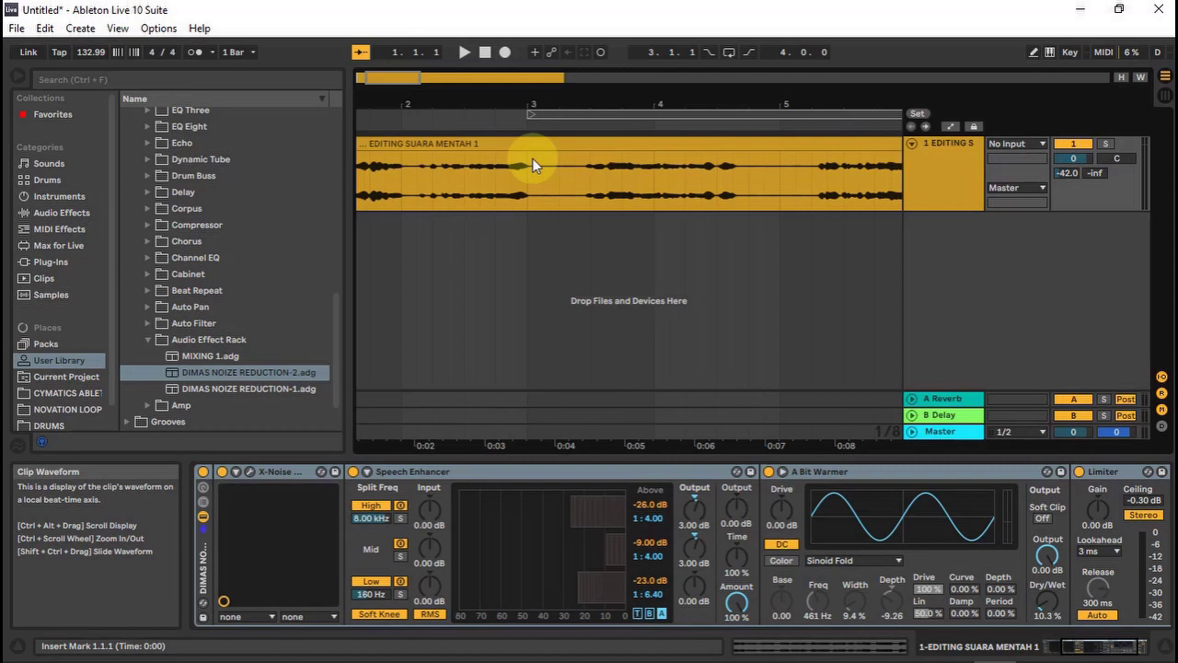
# Split the voice clip in the pause just after bar 3 and trim the second part's start to 3.2.4.
pyautogui.moveTo(513, 105); pyautogui.dragTo(658, 117)
pyautogui.rightClick(453, 203)
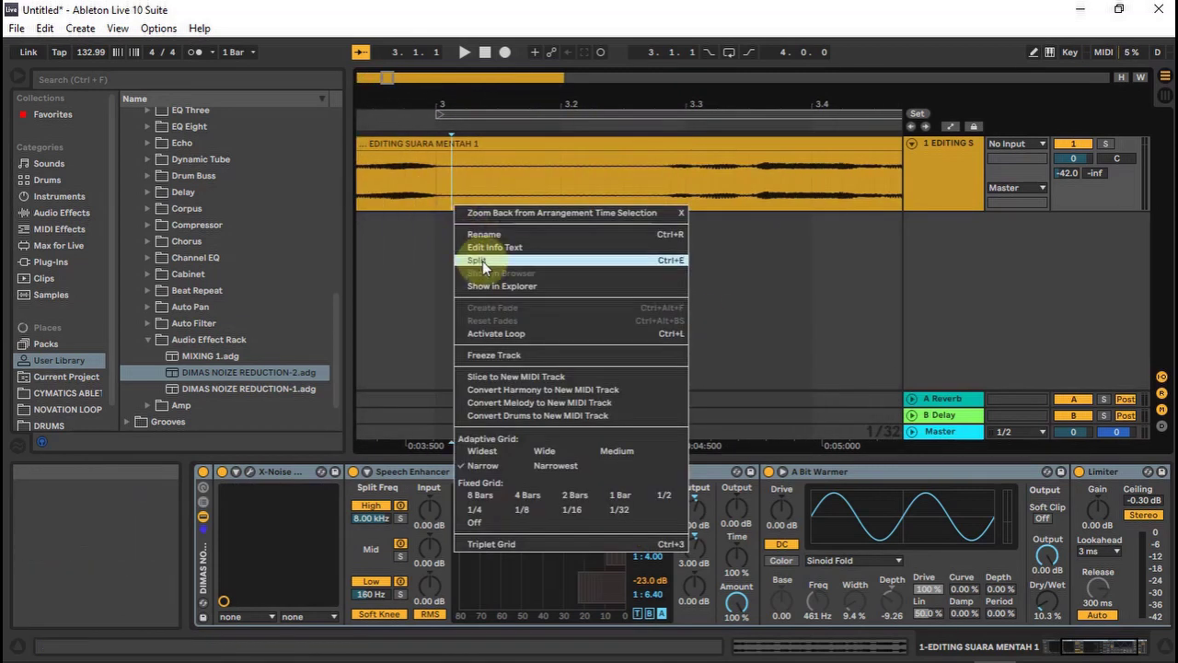
pyautogui.click(483, 259)
pyautogui.moveTo(458, 144); pyautogui.dragTo(654, 162)
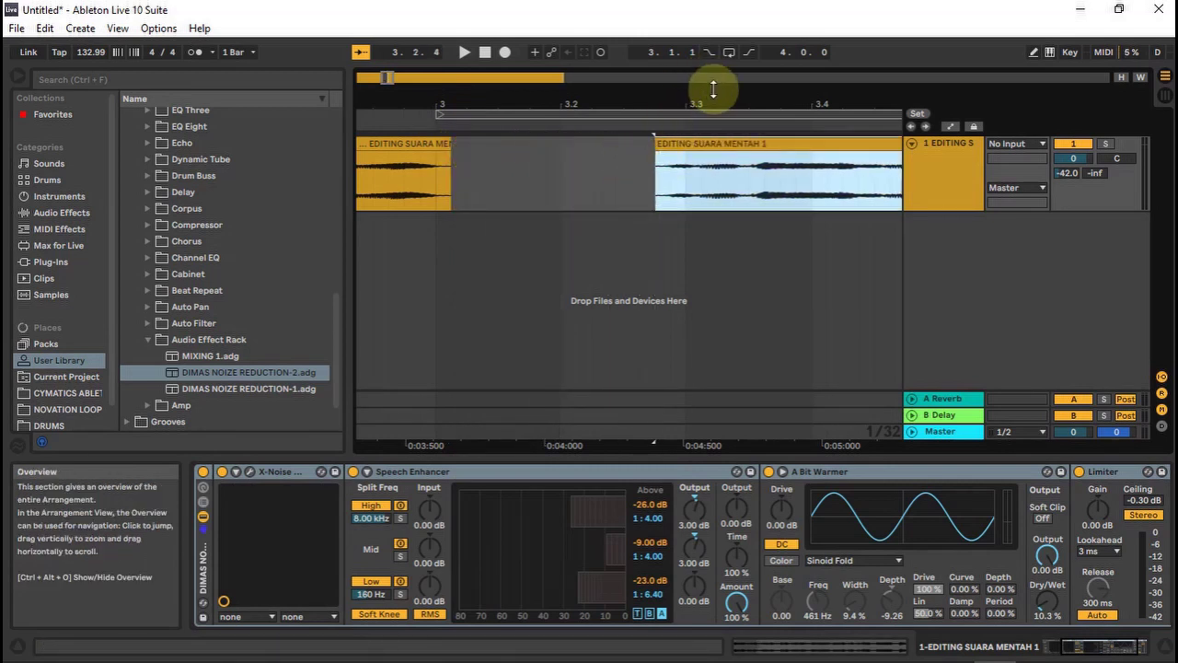
# Split the voice clip in the pause after 4.3 and trim the following part's start to 5.2.1.
pyautogui.moveTo(718, 92); pyautogui.dragTo(419, 99)
pyautogui.click(557, 197)
pyautogui.rightClick(557, 195)
pyautogui.click(614, 255)
pyautogui.moveTo(560, 147); pyautogui.dragTo(849, 160)
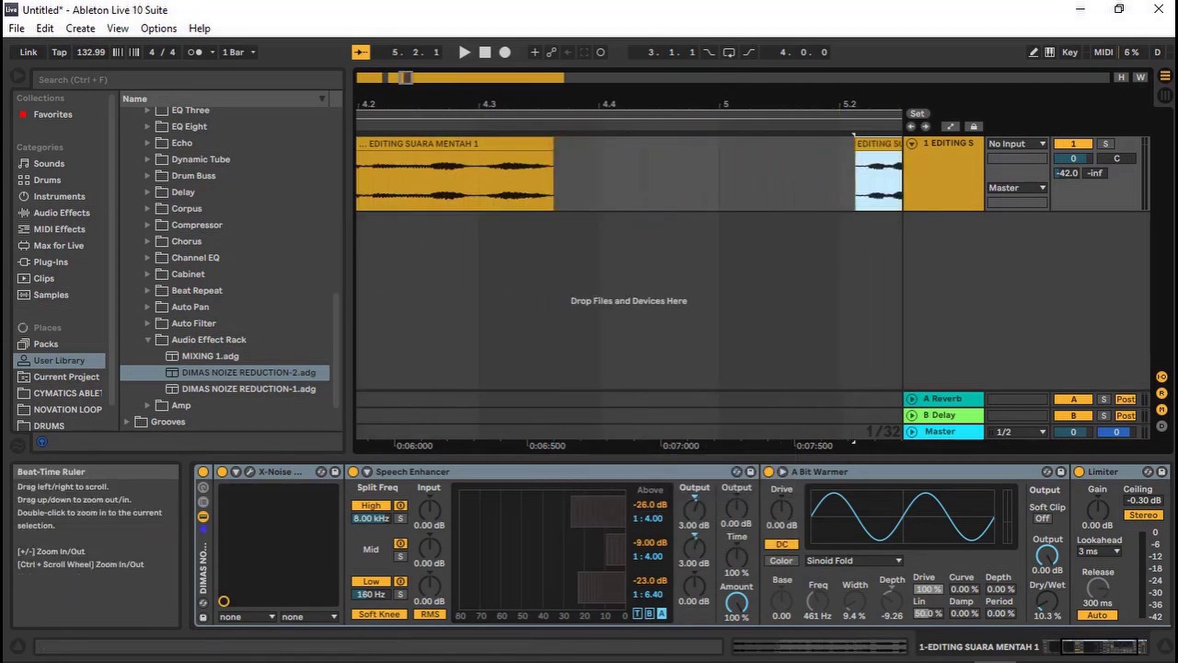
# Split the voice clip at 6.1.3 and trim the silence from the following part up to just past 6.2.
pyautogui.moveTo(851, 100); pyautogui.dragTo(472, 99)
pyautogui.moveTo(747, 99); pyautogui.dragTo(538, 106)
pyautogui.moveTo(650, 104); pyautogui.dragTo(650, 138)
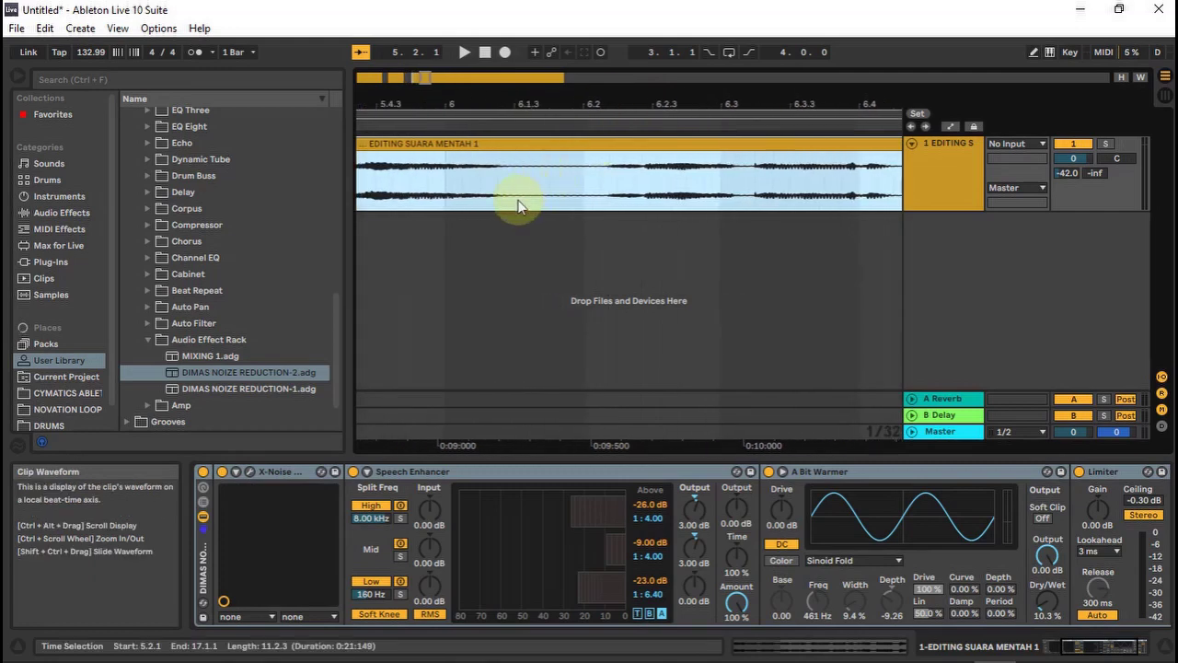
pyautogui.click(520, 200)
pyautogui.rightClick(530, 206)
pyautogui.click(546, 255)
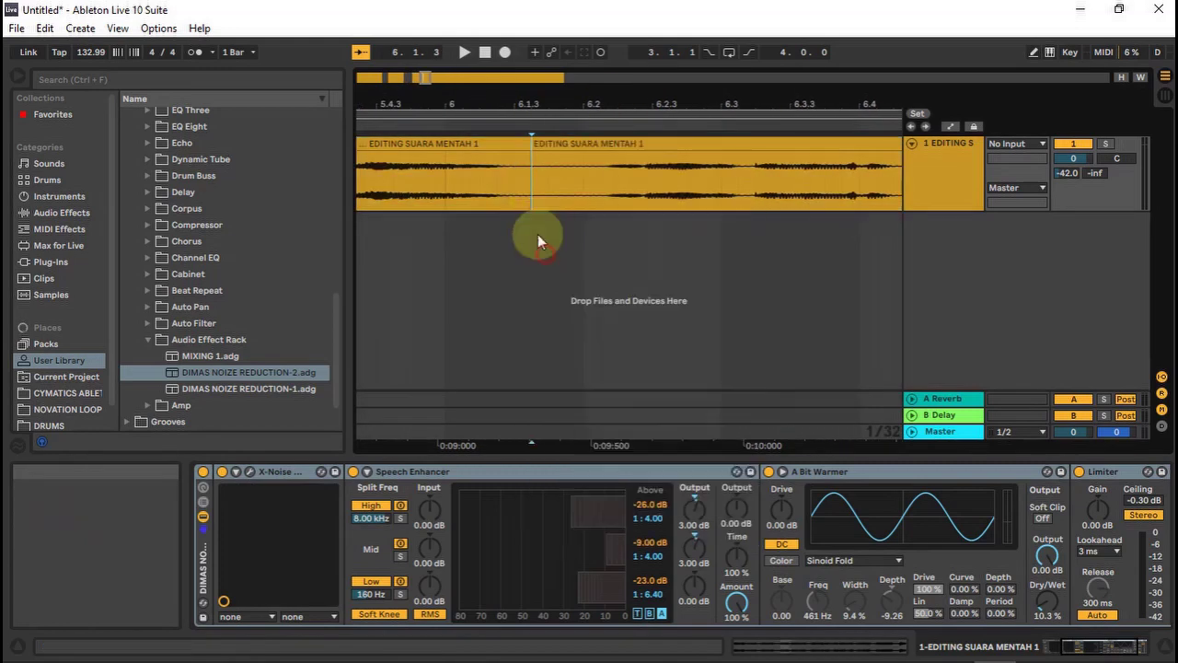
pyautogui.moveTo(540, 149); pyautogui.dragTo(607, 151)
# Split the voice clip at 7.3.4 and trim the following part's start to 8.1.3.
pyautogui.moveTo(694, 99); pyautogui.dragTo(604, 110)
pyautogui.rightClick(591, 206)
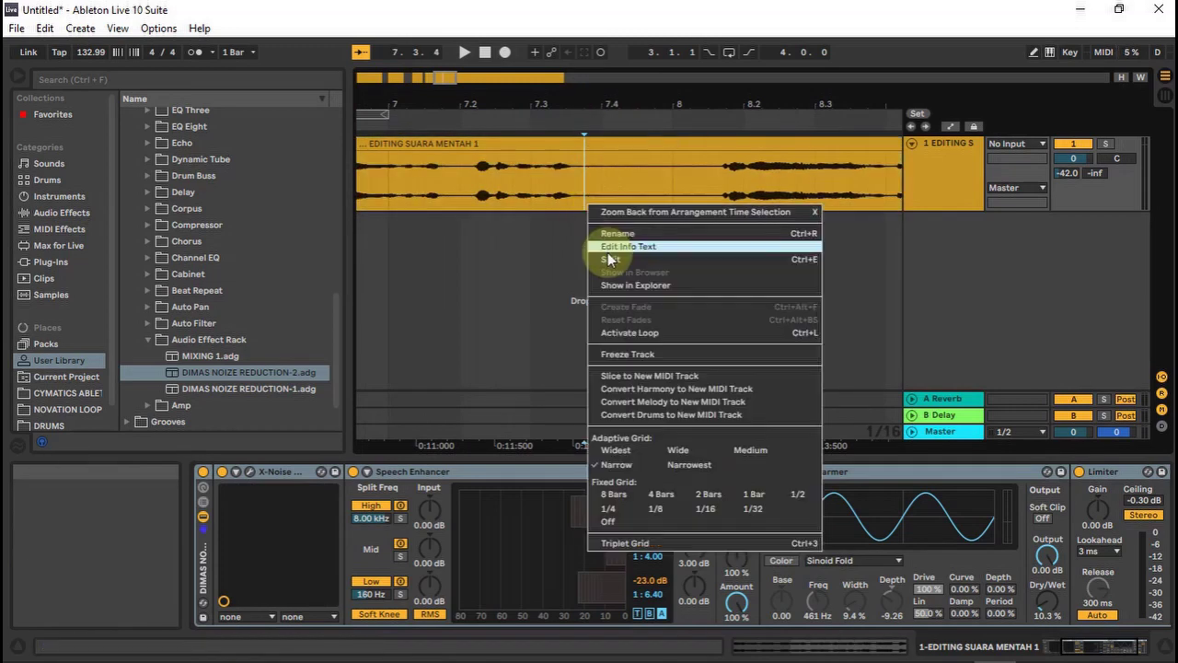
pyautogui.click(603, 255)
pyautogui.moveTo(591, 158); pyautogui.dragTo(713, 164)
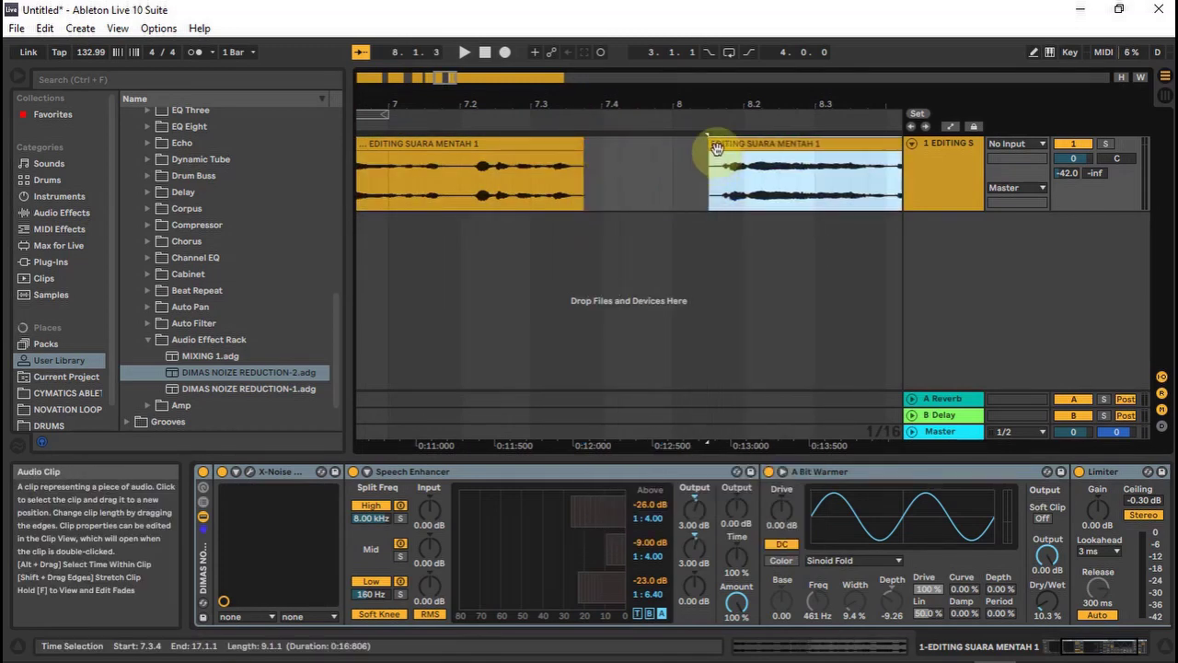
# Split the voice clip in the pause after 9.4 and trim away the silence before the next phrase.
pyautogui.moveTo(772, 102); pyautogui.dragTo(475, 102)
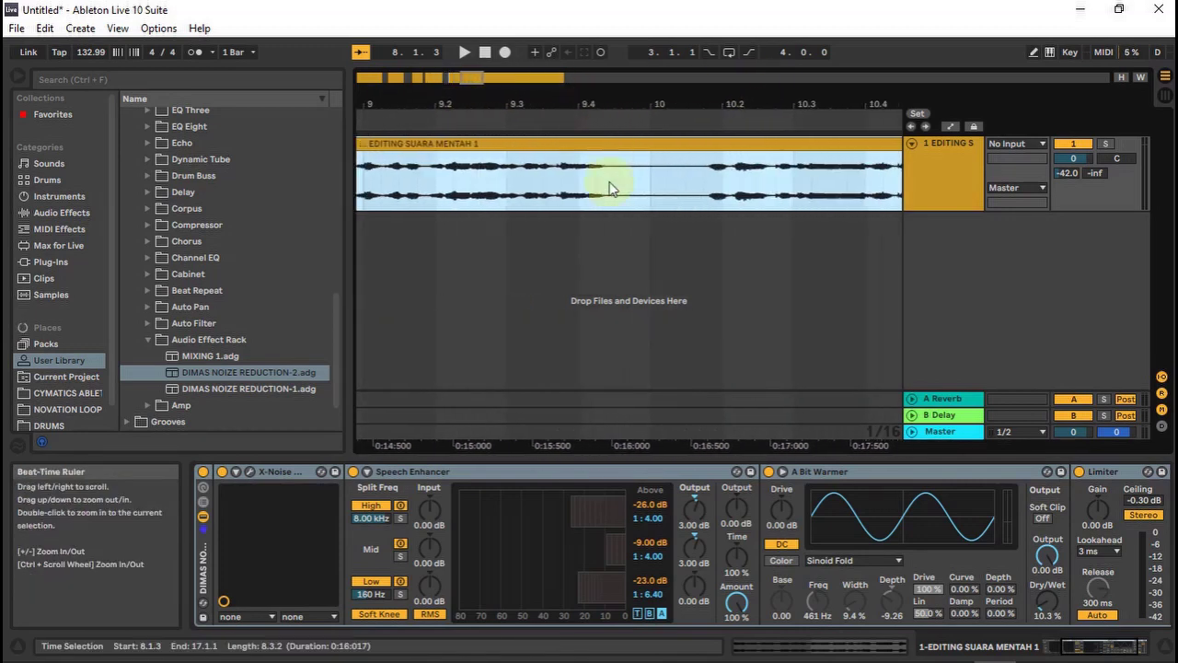
pyautogui.click(618, 202)
pyautogui.rightClick(623, 200)
pyautogui.click(641, 254)
pyautogui.moveTo(736, 98); pyautogui.dragTo(782, 101)
# Split the voice clip at 11.2.2 and trim the following part's start to 11.3.3.
pyautogui.moveTo(671, 102); pyautogui.dragTo(639, 97)
pyautogui.click(587, 202)
pyautogui.rightClick(587, 201)
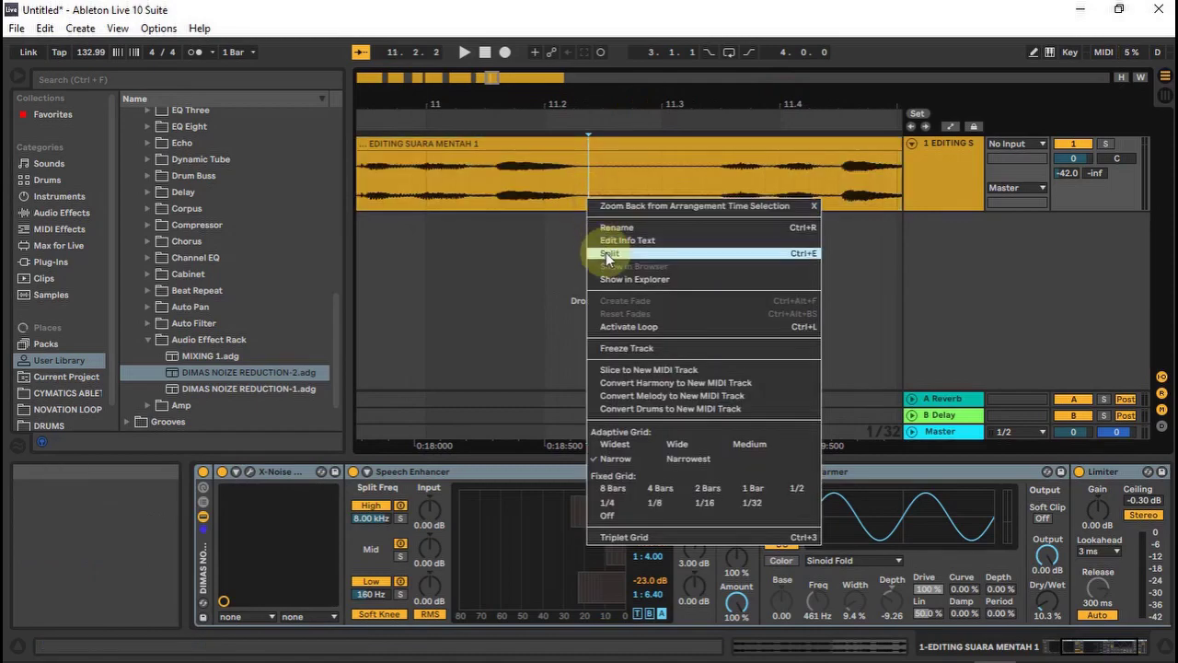
pyautogui.click(606, 255)
pyautogui.moveTo(594, 143); pyautogui.dragTo(720, 152)
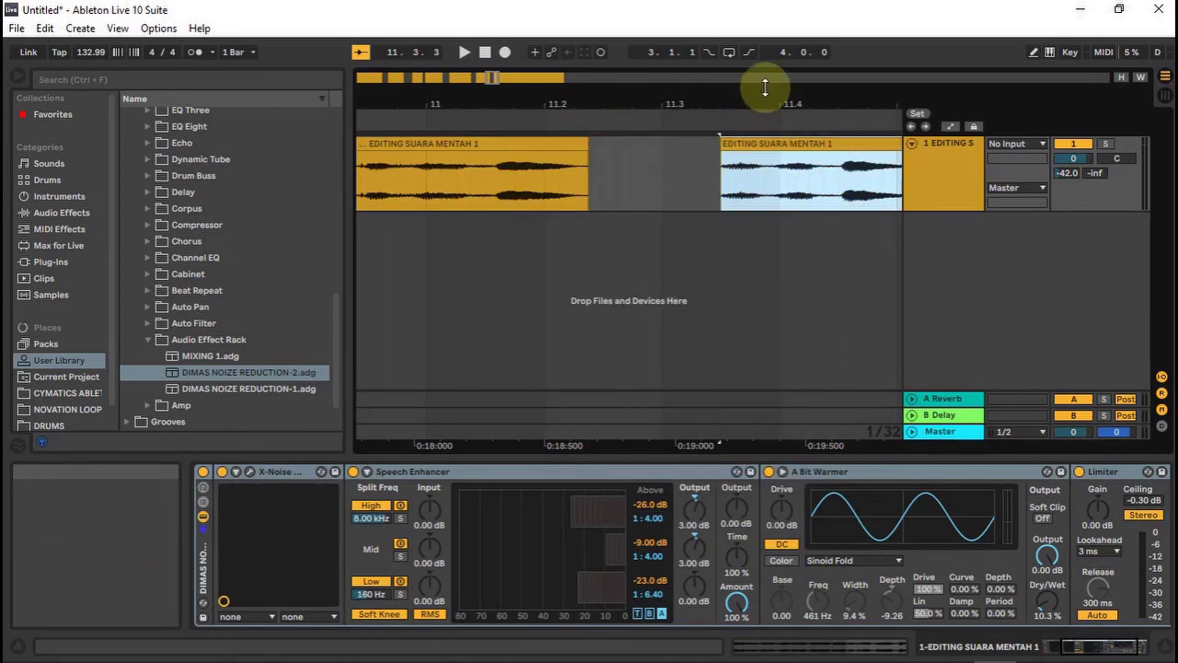
# Split the voice clip at 12.1.2 and trim the following part's start to 12.2.2.
pyautogui.moveTo(766, 90); pyautogui.dragTo(461, 91)
pyautogui.moveTo(611, 99); pyautogui.dragTo(584, 189)
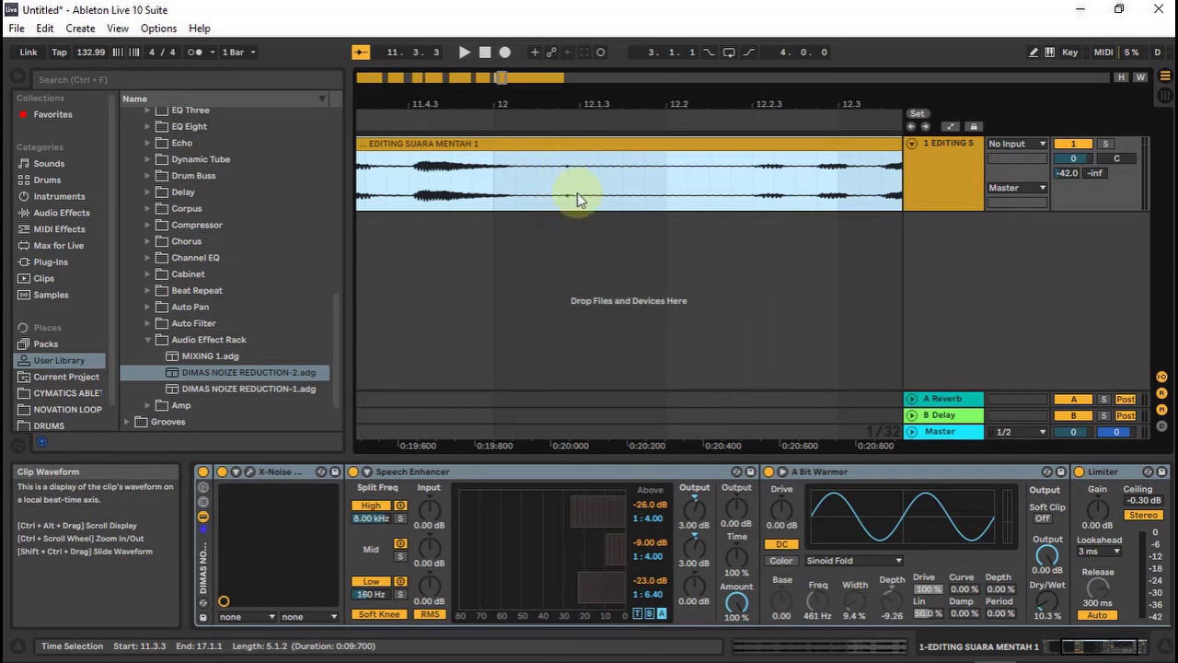
pyautogui.rightClick(534, 194)
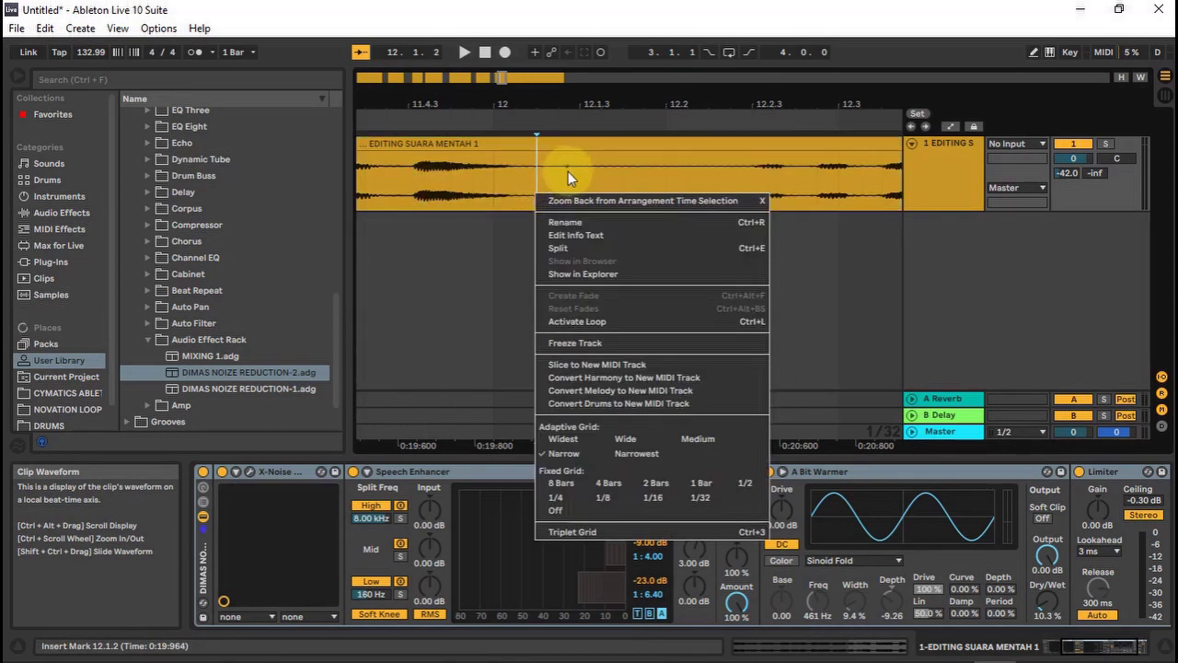
pyautogui.click(555, 247)
pyautogui.moveTo(541, 145); pyautogui.dragTo(734, 167)
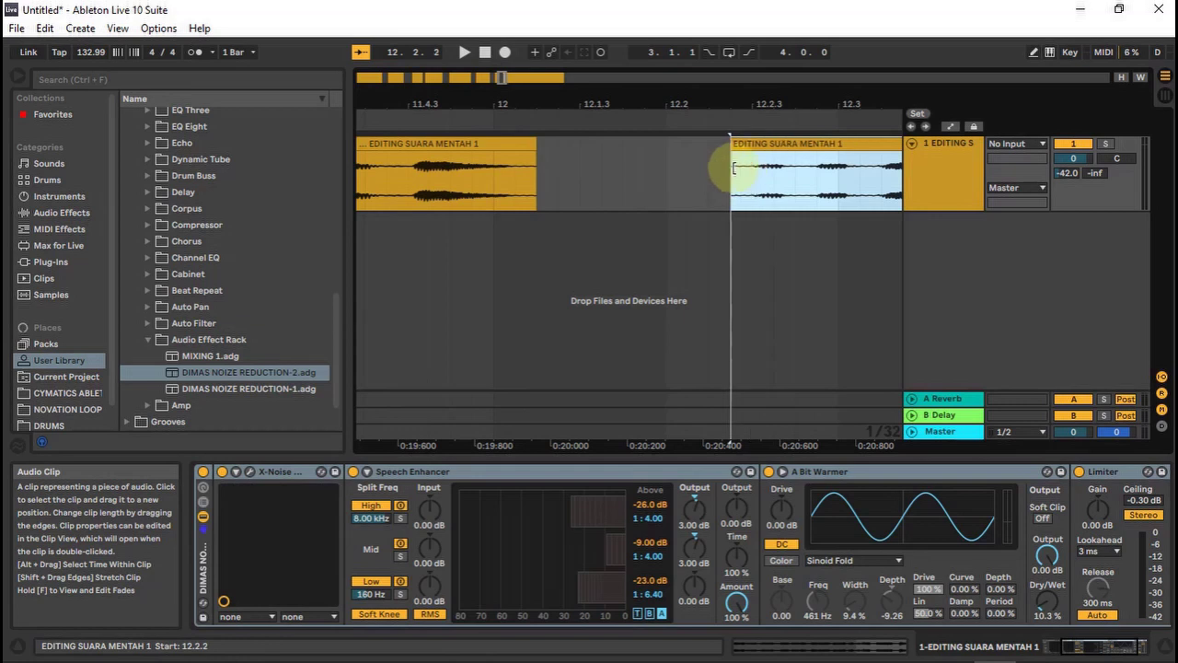
# Split the voice clip at 12.3.4, undo the first trim and trim the silence before the next phrase again.
pyautogui.moveTo(753, 101); pyautogui.dragTo(603, 197)
pyautogui.click(583, 197)
pyautogui.rightClick(585, 197)
pyautogui.click(608, 254)
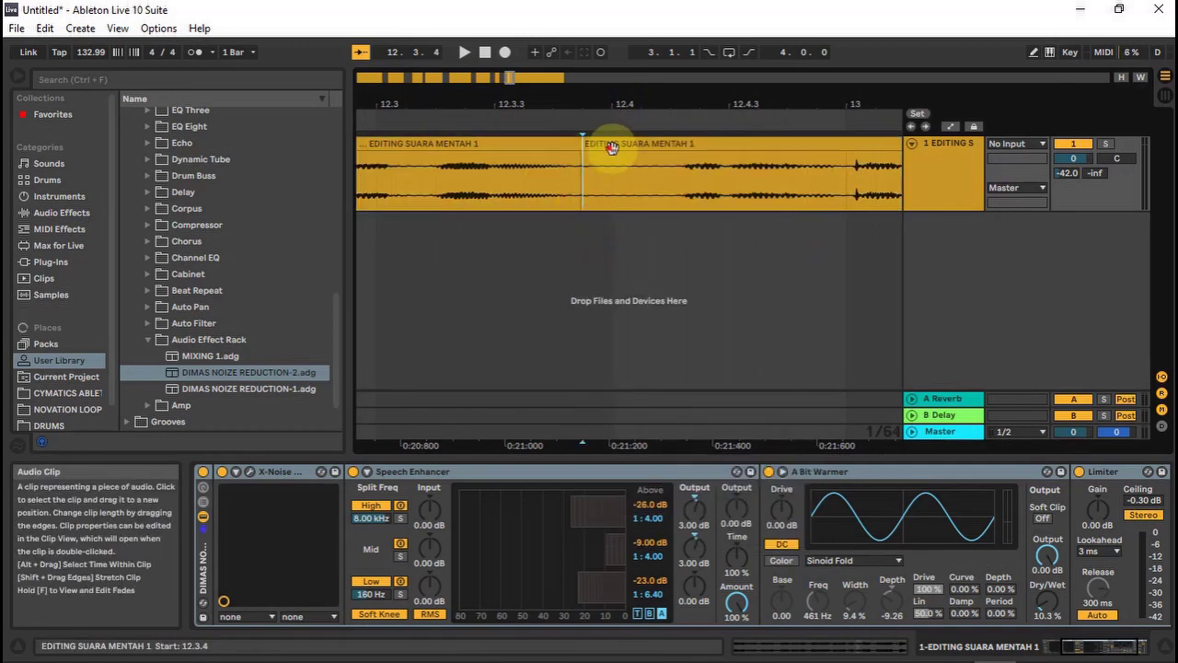
pyautogui.moveTo(608, 145); pyautogui.dragTo(681, 147)
pyautogui.click(45, 27)
pyautogui.click(92, 44)
pyautogui.moveTo(591, 144)
pyautogui.mouseDown()
pyautogui.moveTo(677, 144)
pyautogui.moveTo(458, 105)
pyautogui.mouseUp()
# Split the voice clip in the pause before bar 14, undo the first trim and trim the following part's start to 14.1.3.
pyautogui.click(592, 198)
pyautogui.rightClick(594, 198)
pyautogui.click(626, 253)
pyautogui.moveTo(590, 147); pyautogui.dragTo(629, 152)
pyautogui.click(44, 27)
pyautogui.click(65, 51)
pyautogui.moveTo(598, 143); pyautogui.dragTo(689, 146)
# Split the last voice clip at 15.4 and trim the final part's start to 16.2.1.
pyautogui.moveTo(808, 105); pyautogui.dragTo(499, 105)
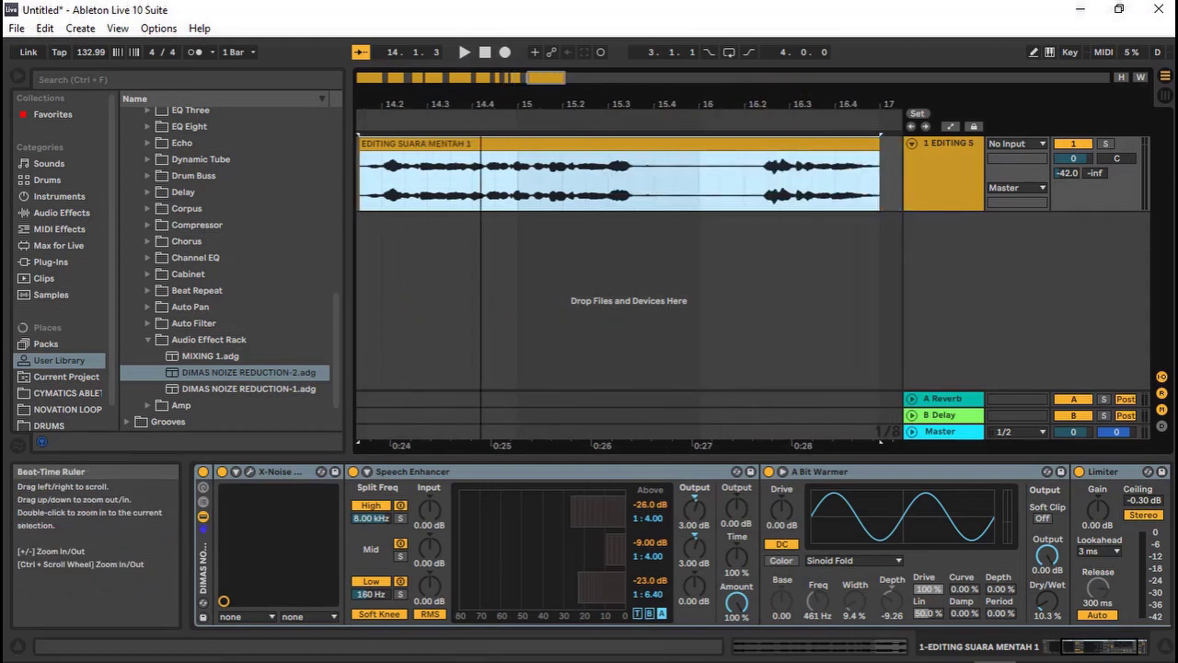
pyautogui.rightClick(642, 195)
pyautogui.click(672, 236)
pyautogui.moveTo(661, 145); pyautogui.dragTo(758, 159)
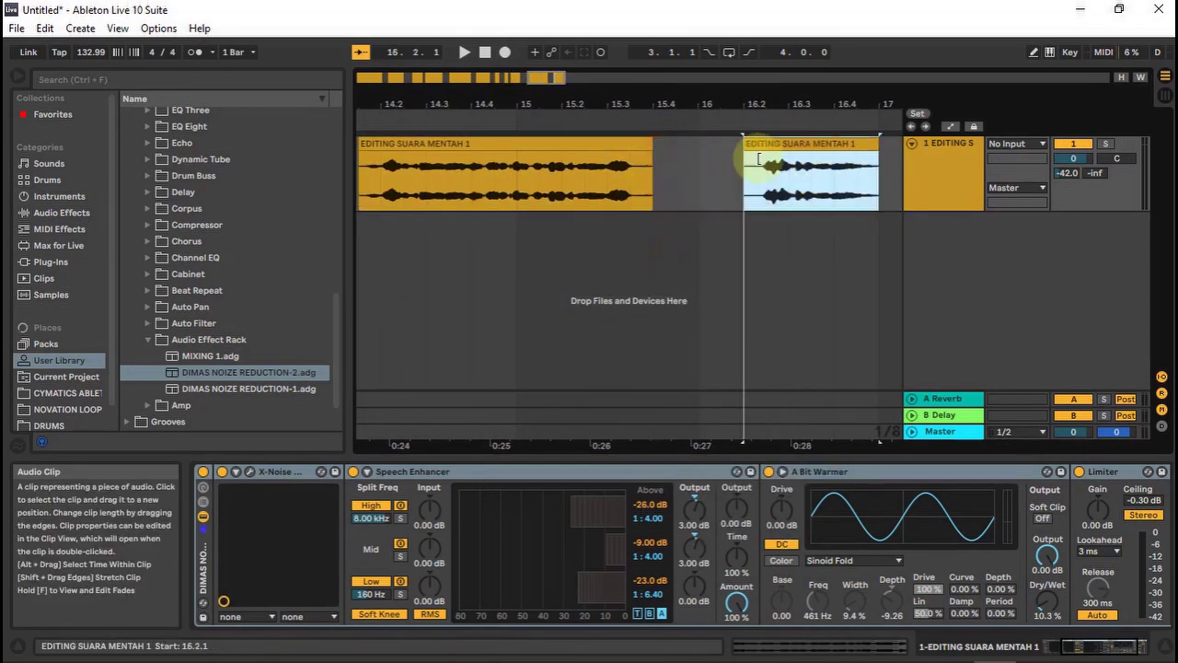
# Tighten the last gap by trimming the preceding clip's end to 15.3.3 and the final clip's start to 16.2.2.
pyautogui.moveTo(653, 144); pyautogui.dragTo(632, 145)
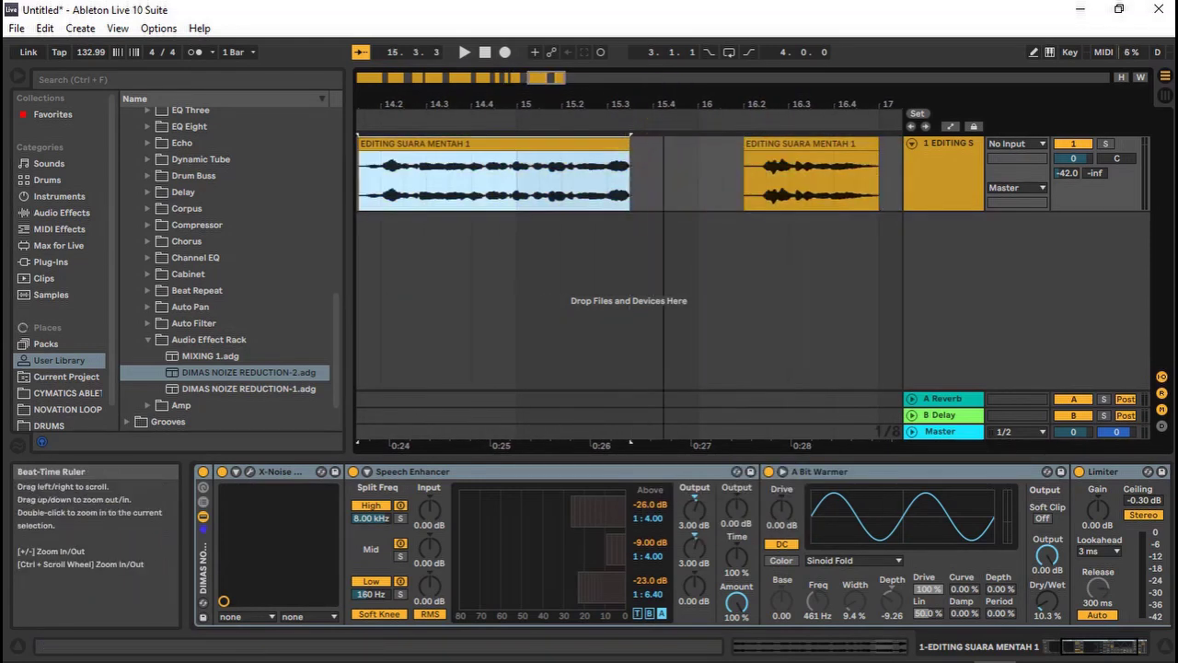
pyautogui.moveTo(663, 105); pyautogui.dragTo(590, 152)
pyautogui.rightClick(545, 234)
pyautogui.click(706, 408)
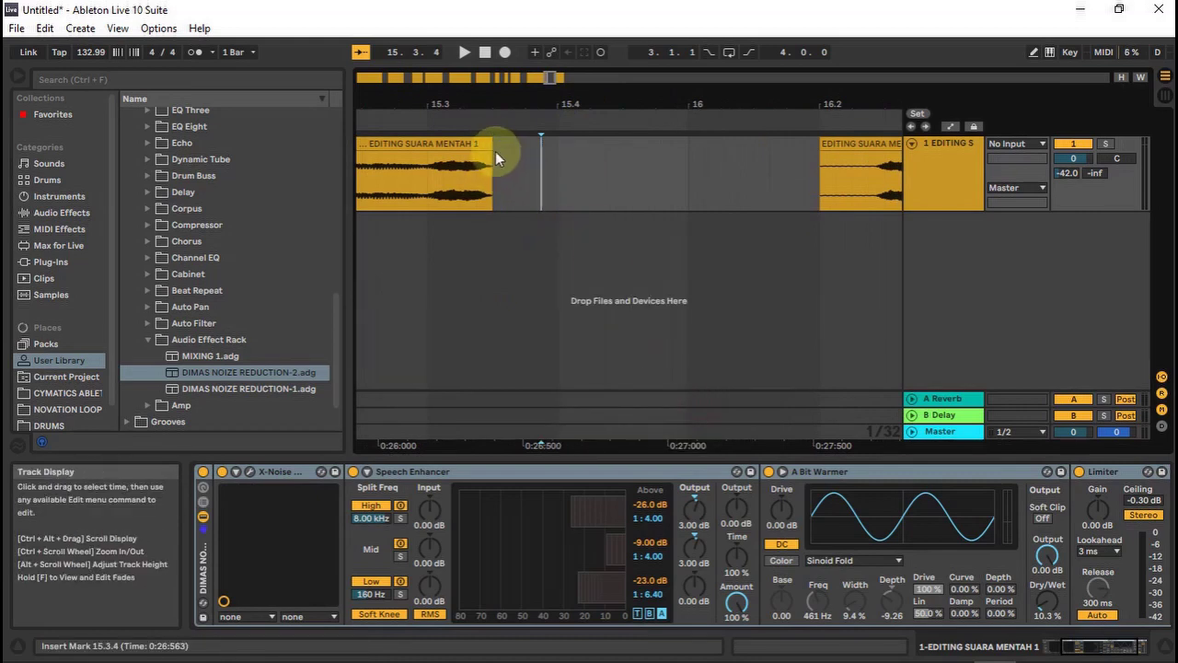
pyautogui.moveTo(493, 146); pyautogui.dragTo(497, 146)
pyautogui.moveTo(823, 144); pyautogui.dragTo(863, 147)
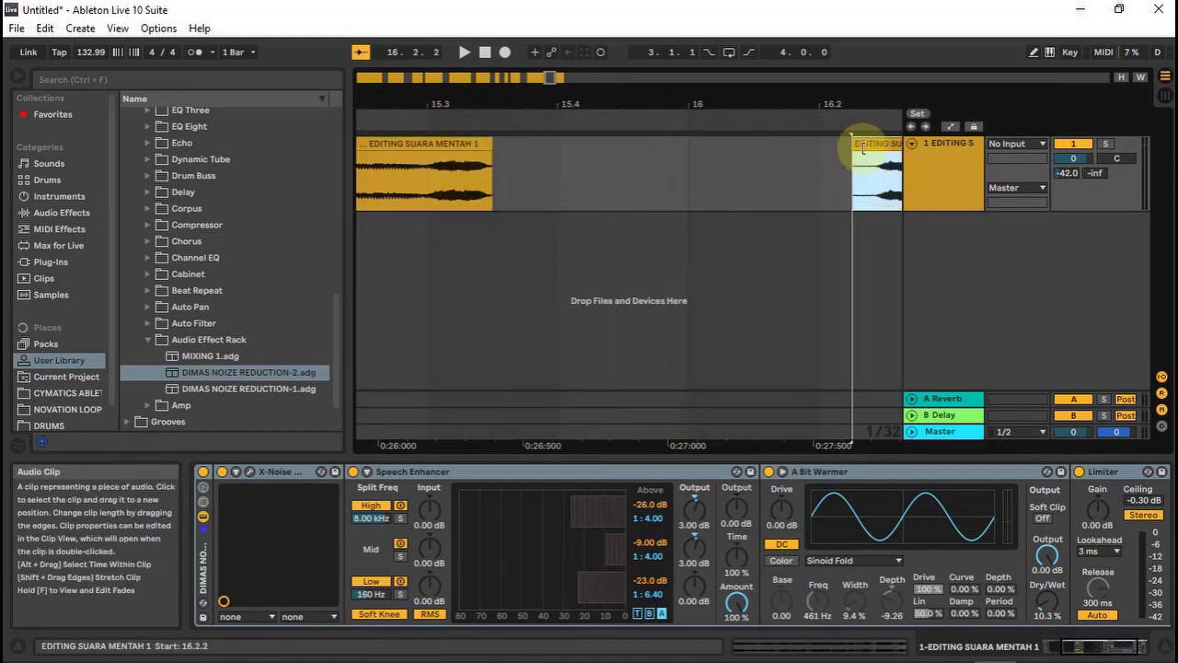
# Show the whole edited arrangement and play the voice track with its silent gaps removed.
pyautogui.moveTo(853, 444); pyautogui.dragTo(504, 442)
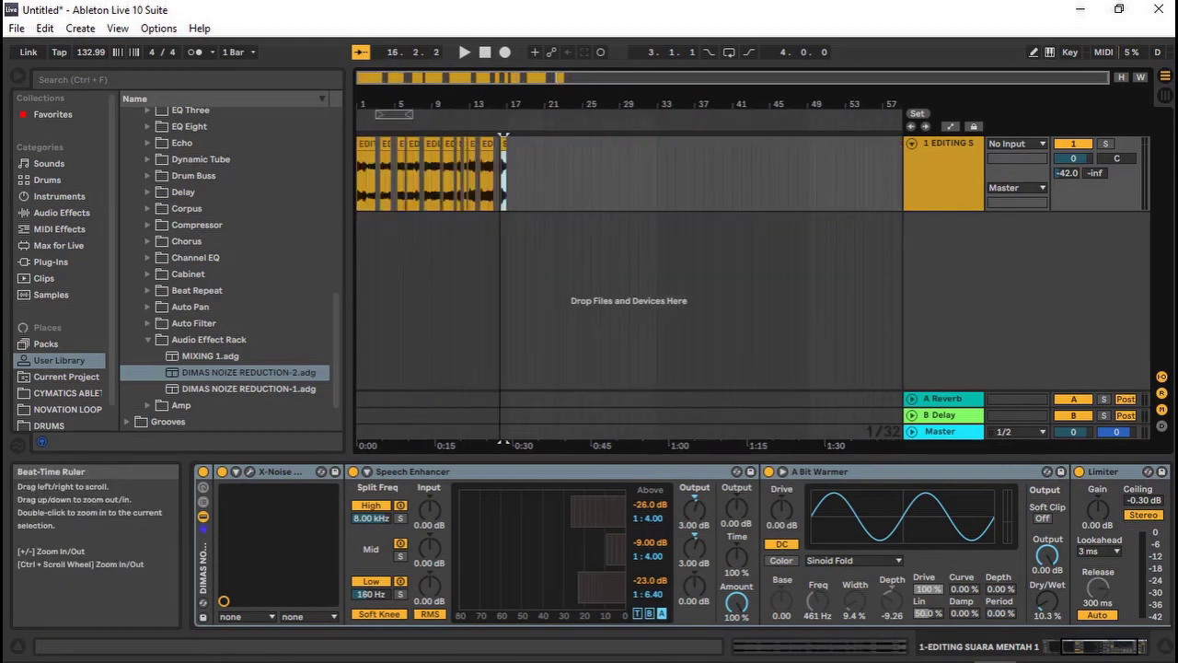
pyautogui.moveTo(395, 109); pyautogui.dragTo(405, 129)
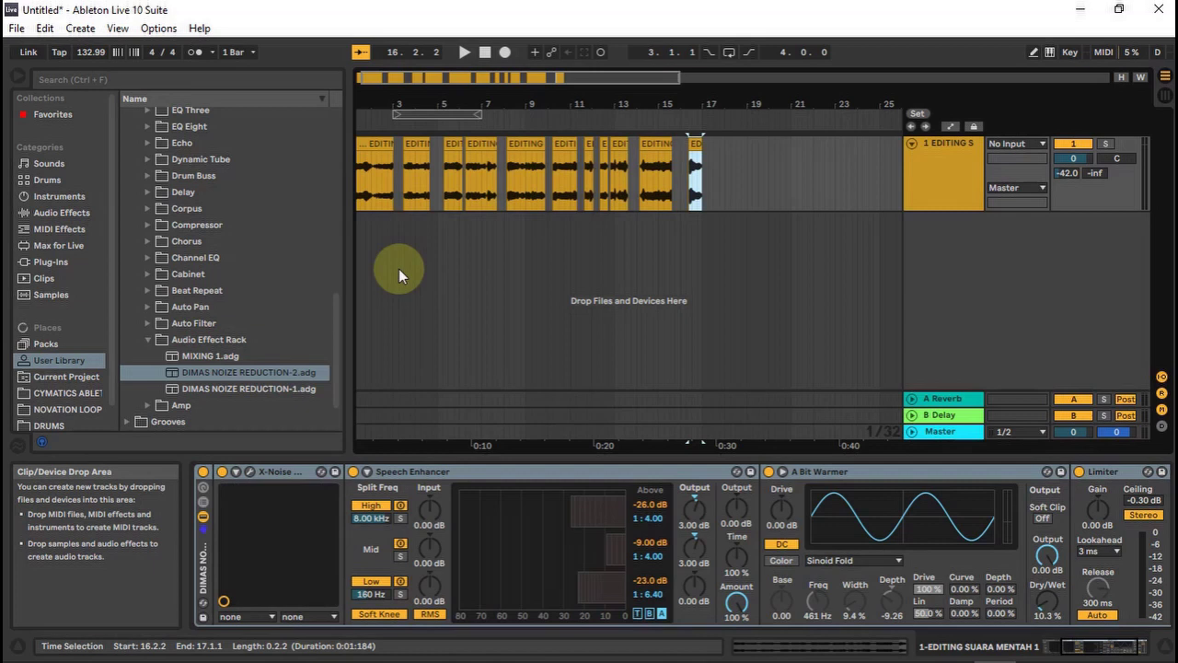
pyautogui.click(463, 53)
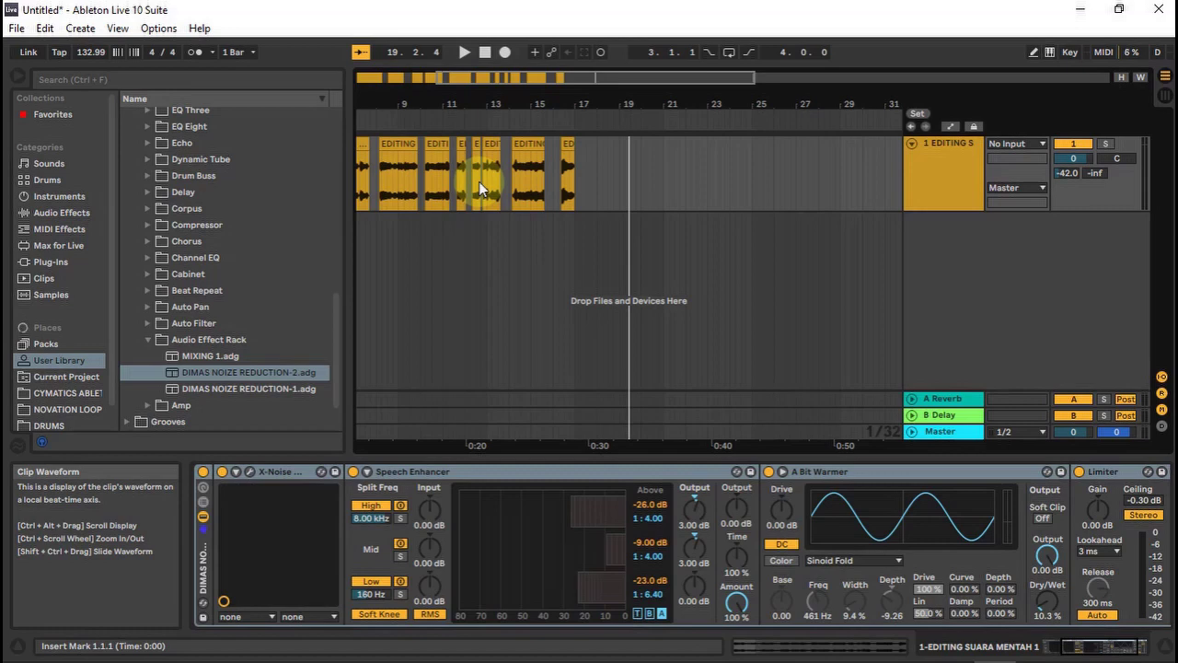
# Export the master as a 24-bit WAV file at 48000 Hz named EDITING SUARA MENTAH 2.
pyautogui.click(20, 31)
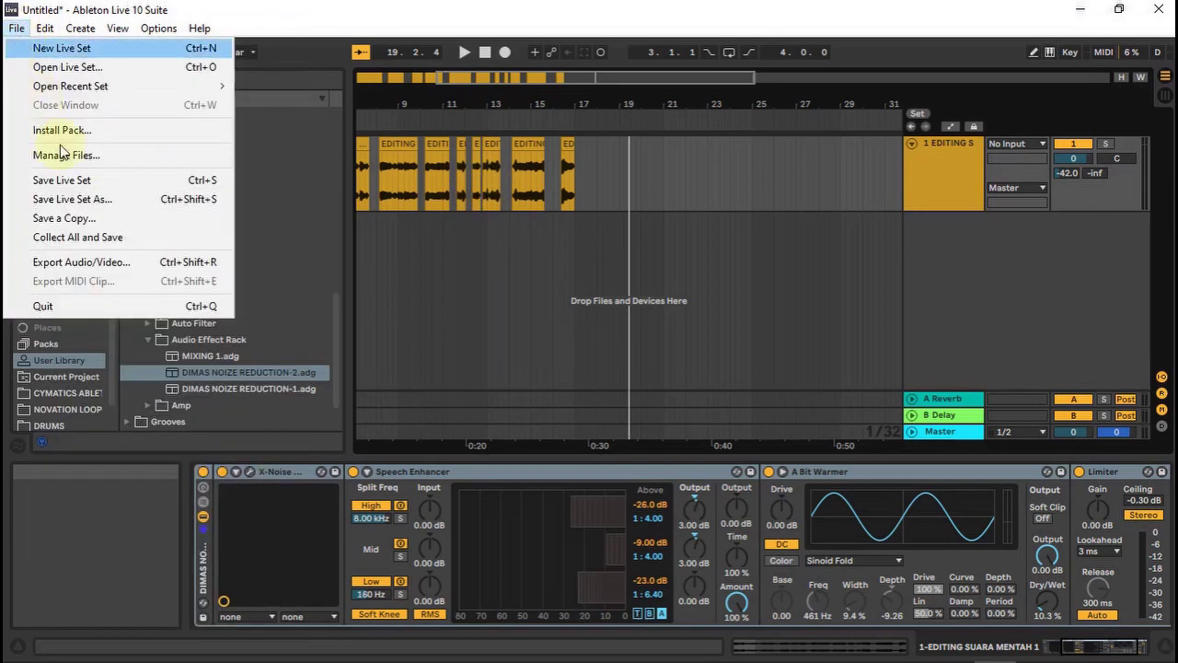
pyautogui.click(90, 263)
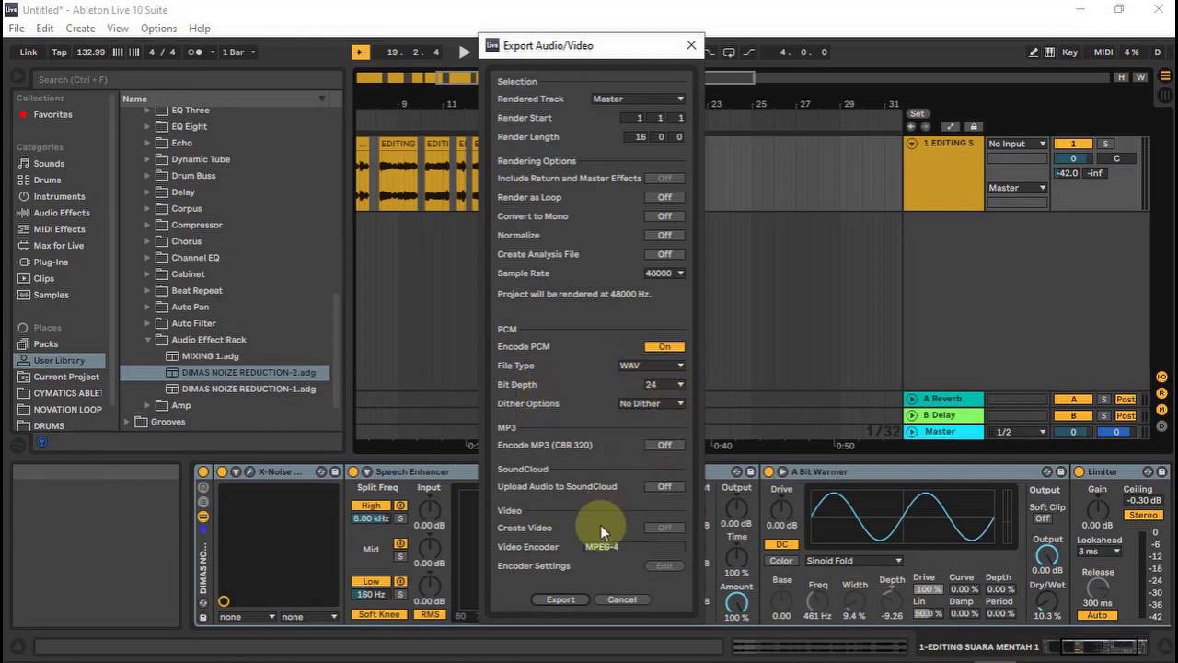
pyautogui.click(569, 600)
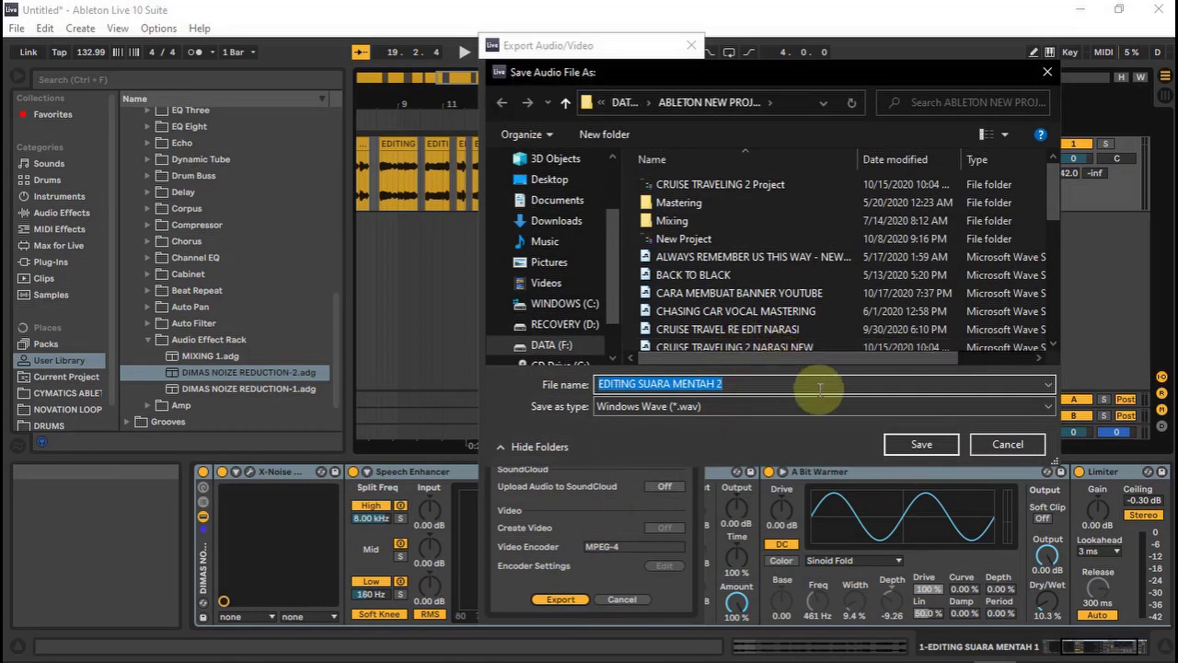
pyautogui.click(930, 445)
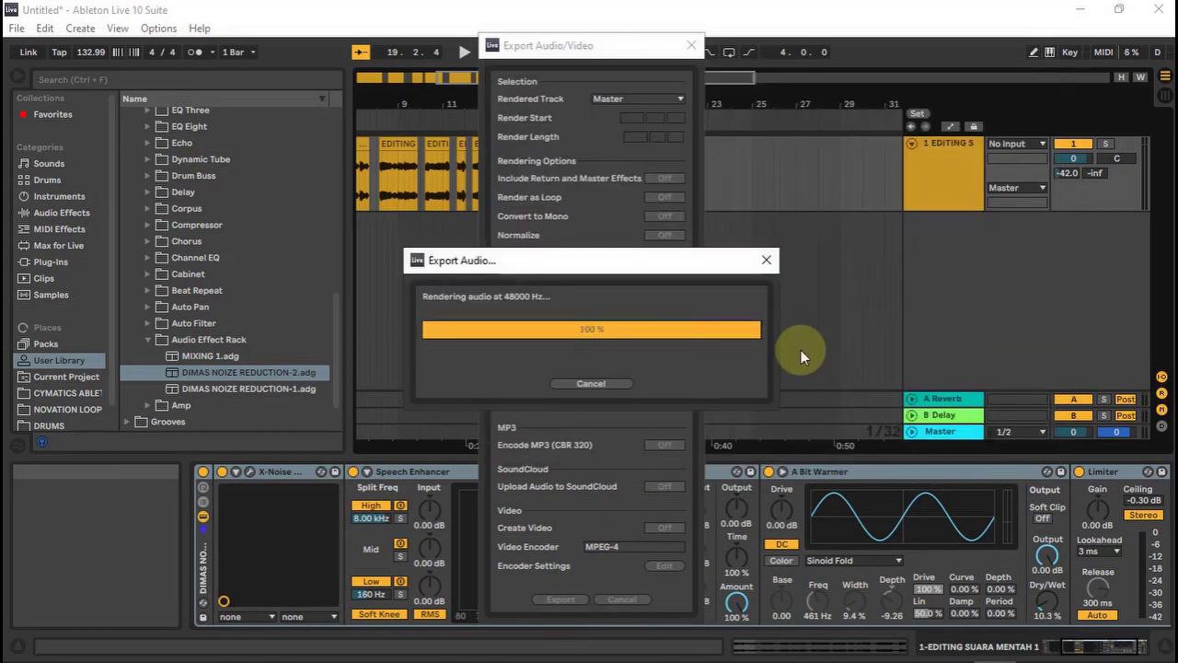
# Delete the noise reduction effect rack and the Vocal Rider Live Stereo device from the voice track.
pyautogui.click(451, 179)
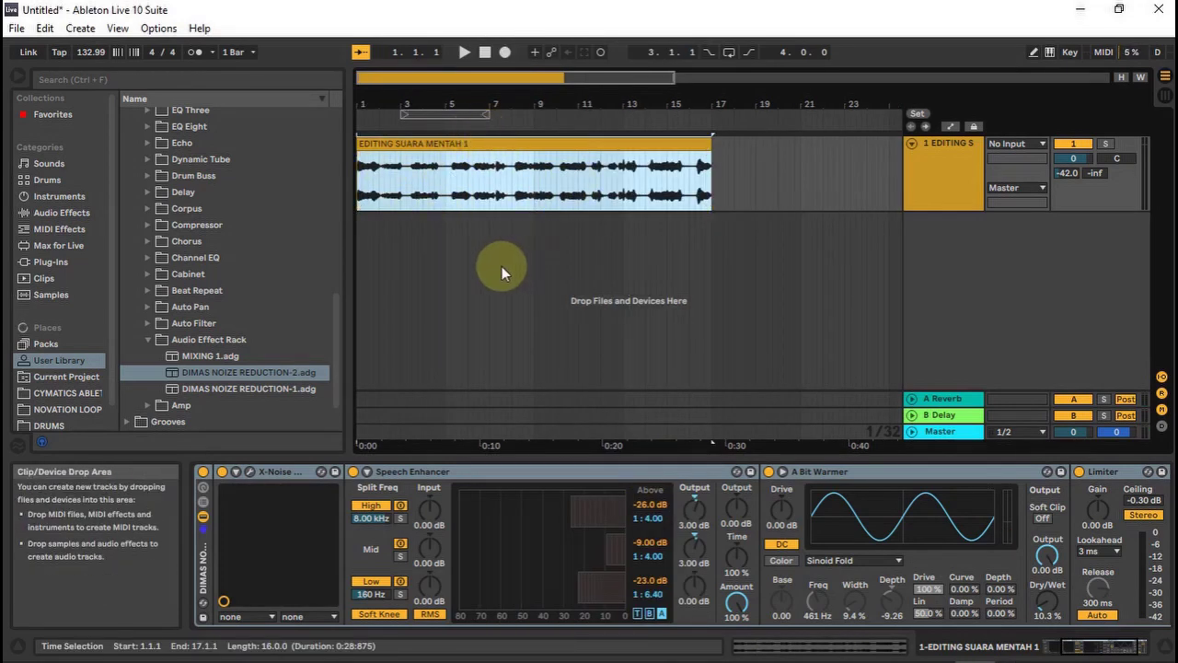
pyautogui.rightClick(205, 553)
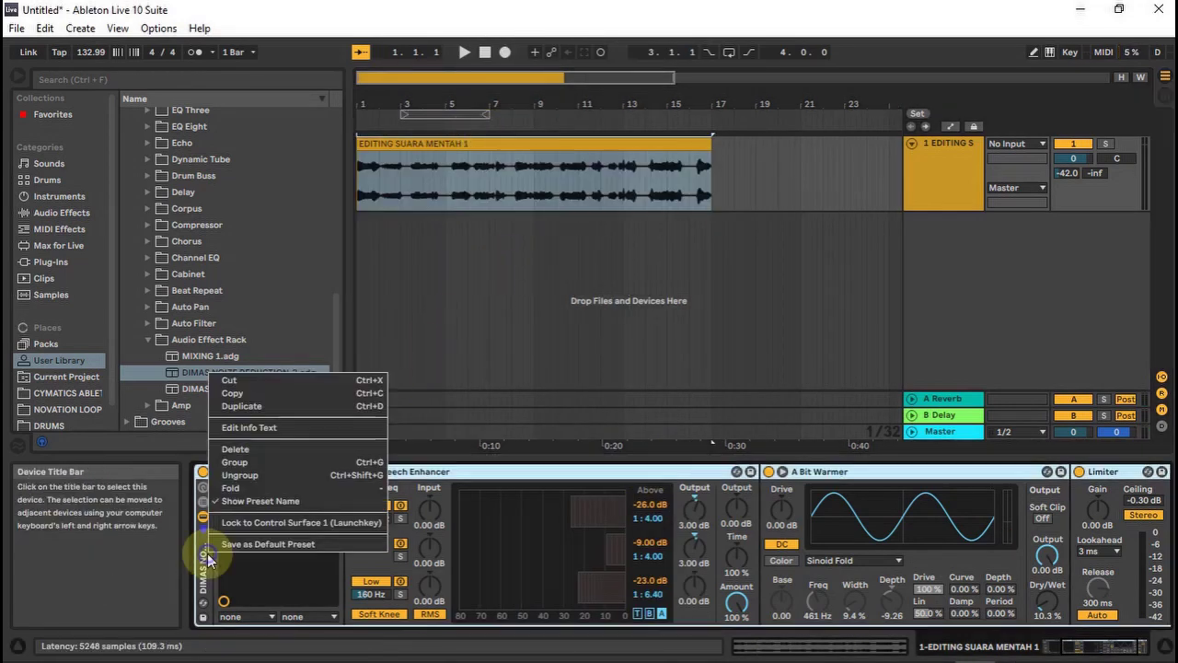
pyautogui.click(236, 449)
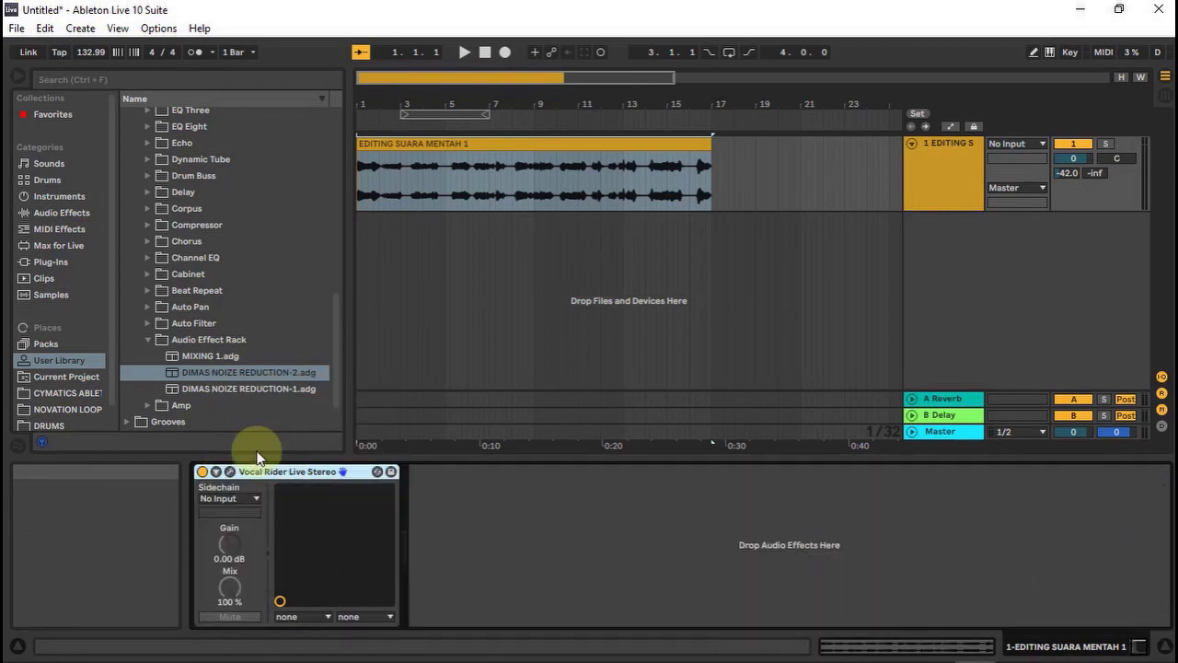
pyautogui.rightClick(284, 472)
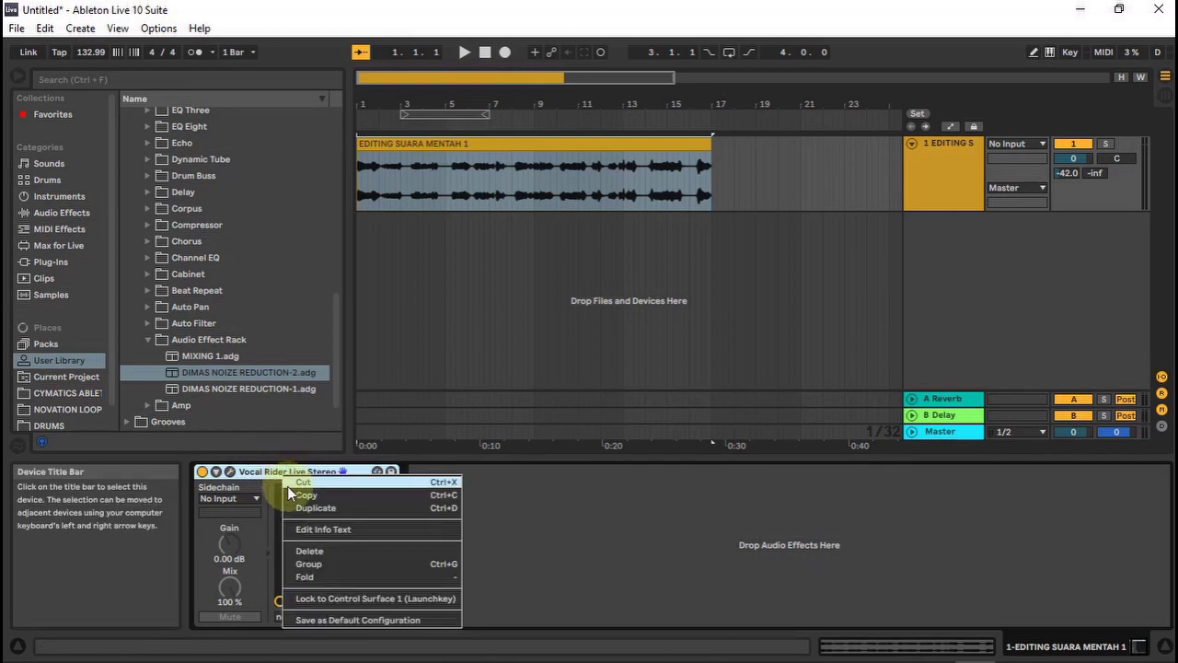
pyautogui.click(311, 550)
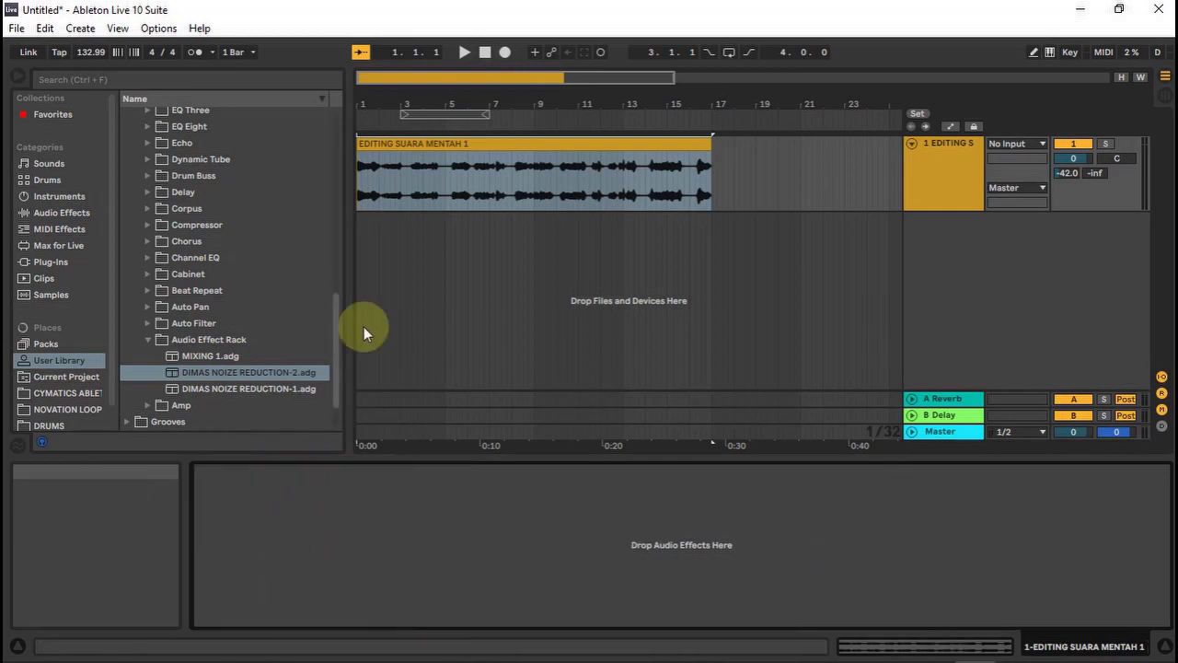
# Play the voice track without effects from the beginning, then stop and return to the start.
pyautogui.click(488, 56)
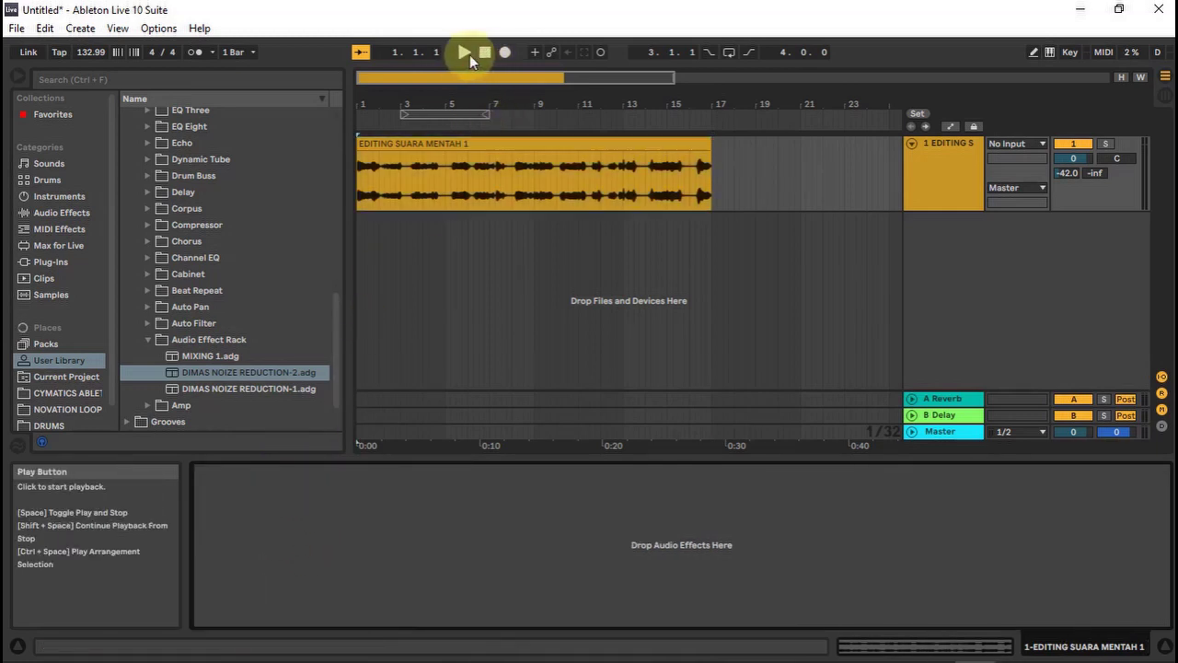
pyautogui.click(466, 54)
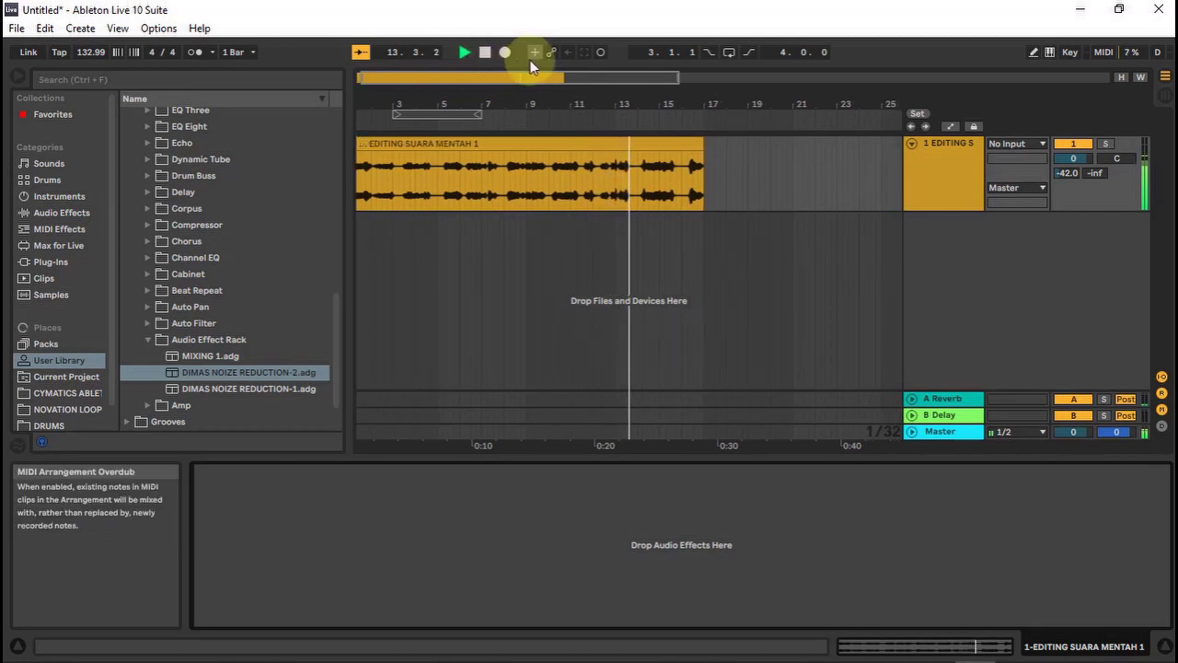
pyautogui.click(484, 53)
pyautogui.click(482, 52)
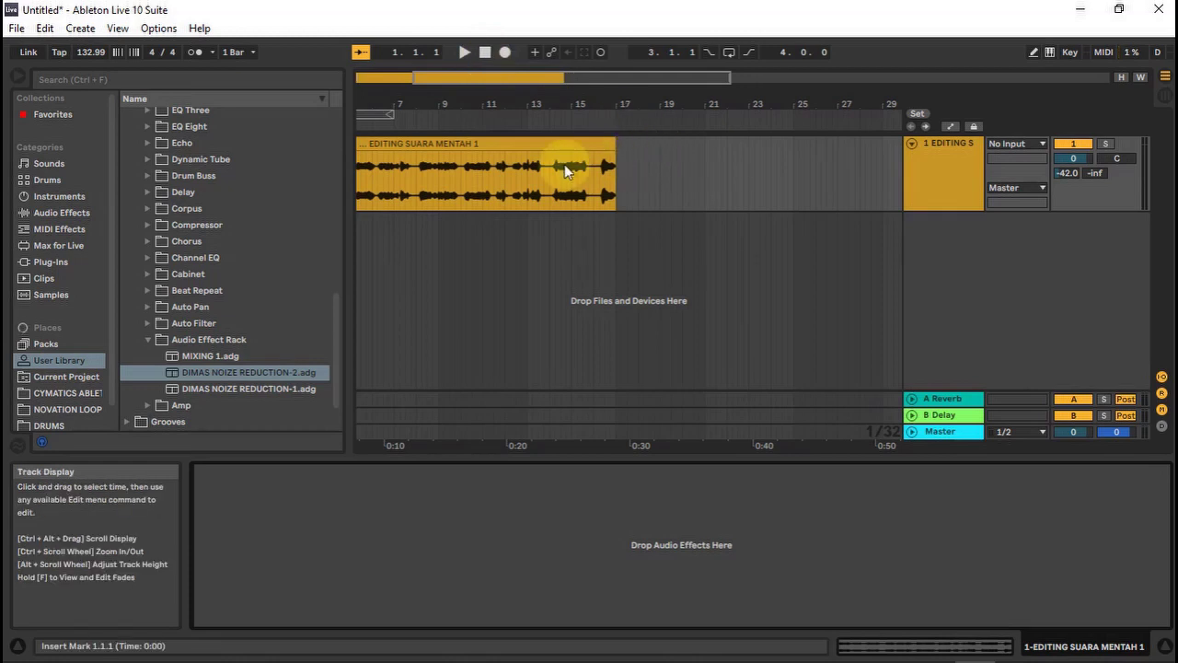
# Add a second audio track with the FREE AUDIO_0 music and lower its volume to -10.6 dB during playback.
pyautogui.click(81, 29)
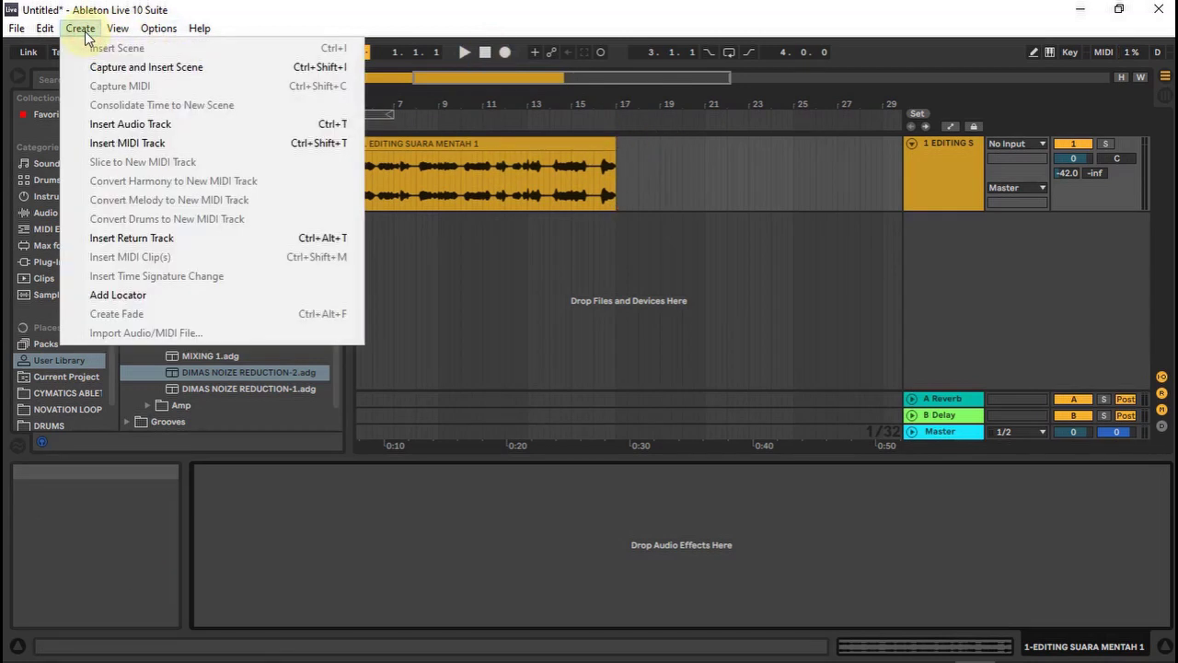
pyautogui.click(149, 126)
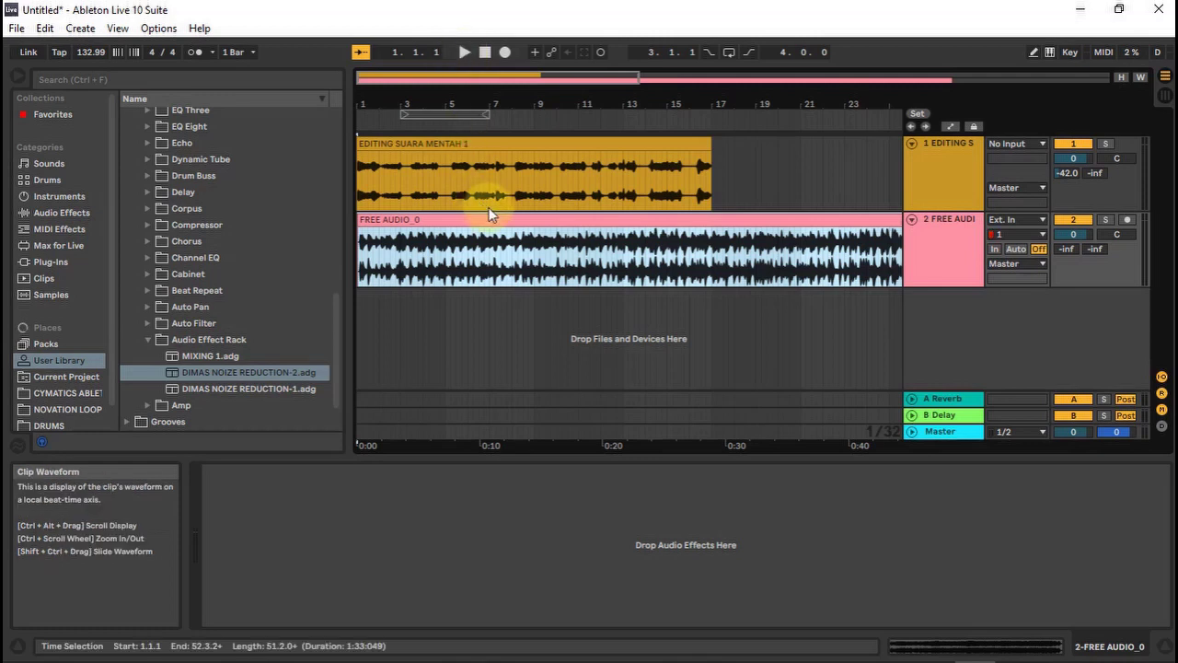
pyautogui.click(462, 55)
pyautogui.moveTo(1074, 234); pyautogui.dragTo(1073, 241)
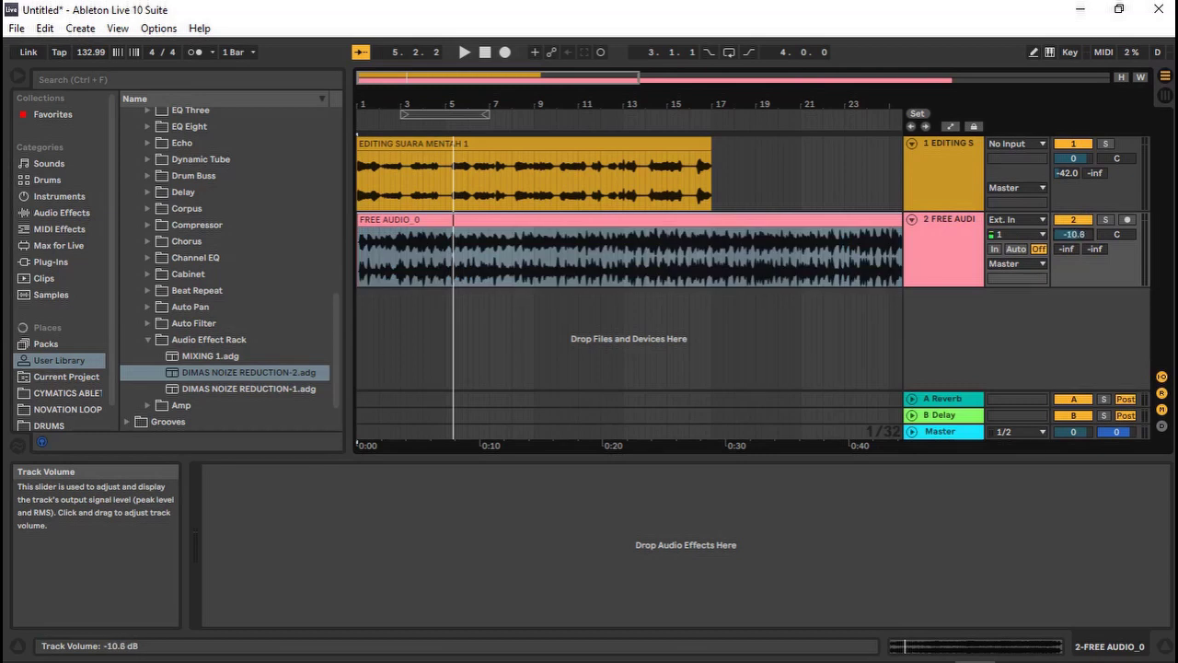
pyautogui.click(487, 52)
# Play voice and music together from the start, lower the music track's volume to -20.3 dB, and return to the start.
pyautogui.click(464, 52)
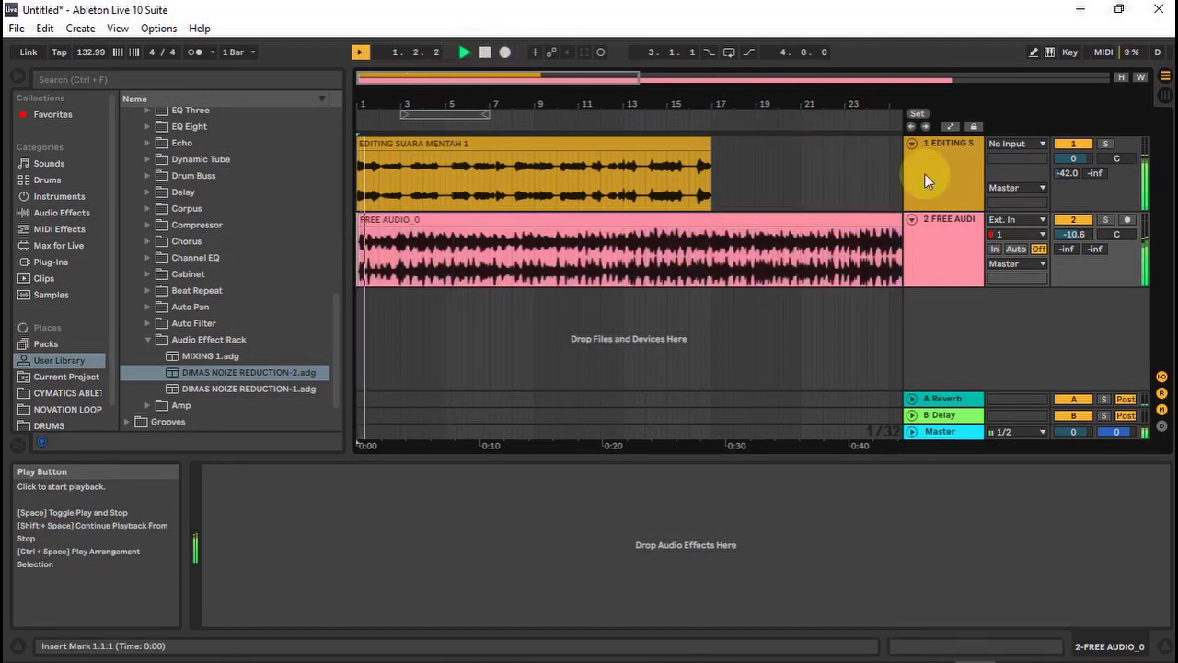
pyautogui.moveTo(1075, 237); pyautogui.dragTo(1074, 272)
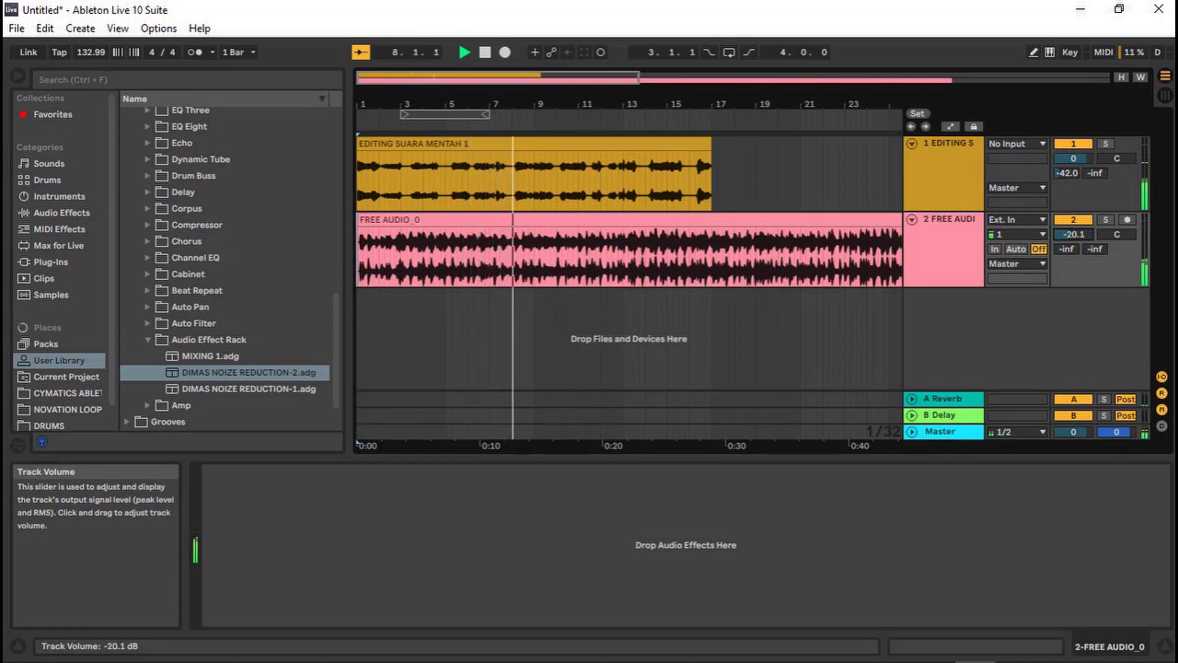
pyautogui.moveTo(1075, 271); pyautogui.dragTo(1075, 273)
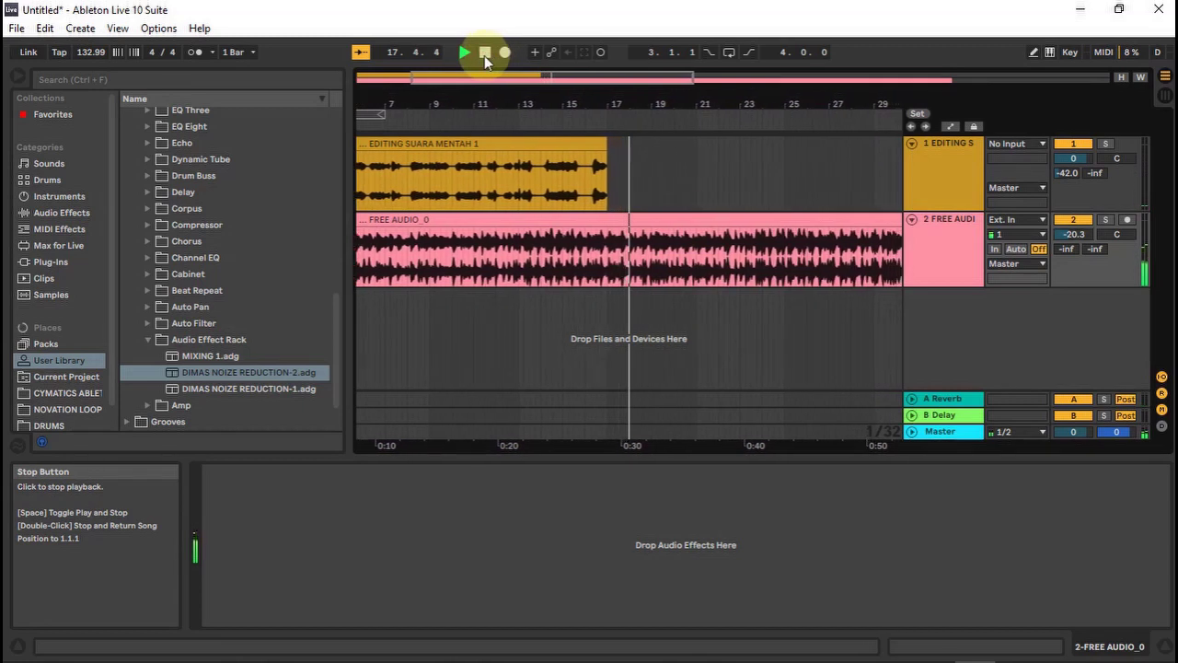
pyautogui.click(485, 53)
pyautogui.click(485, 52)
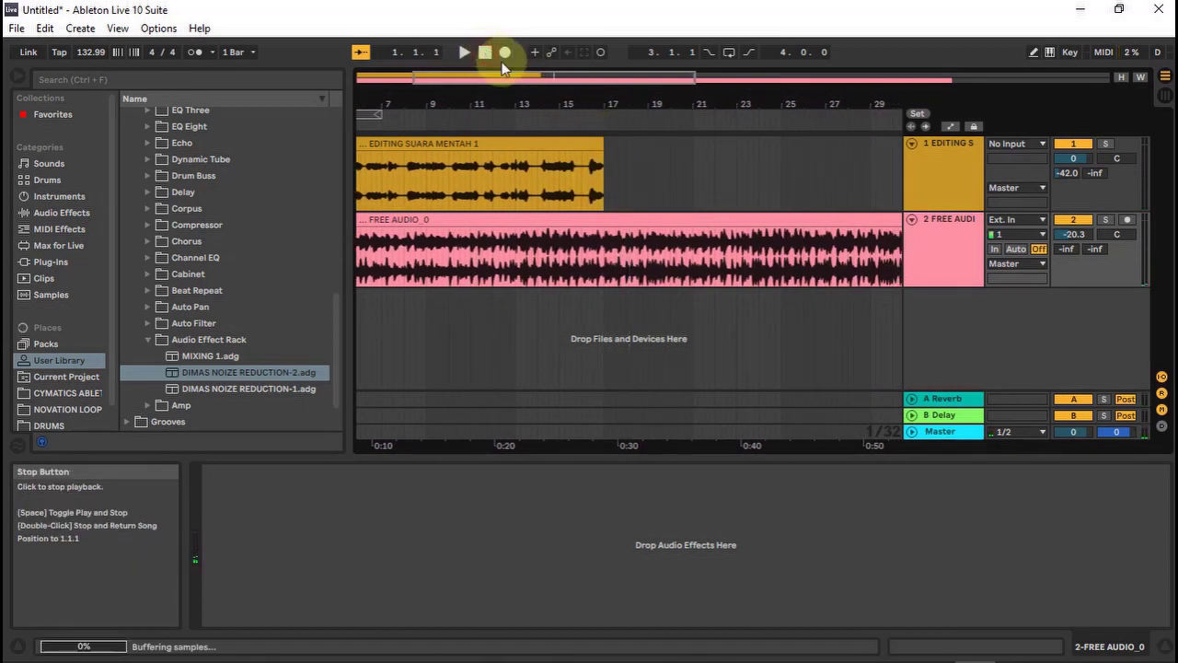